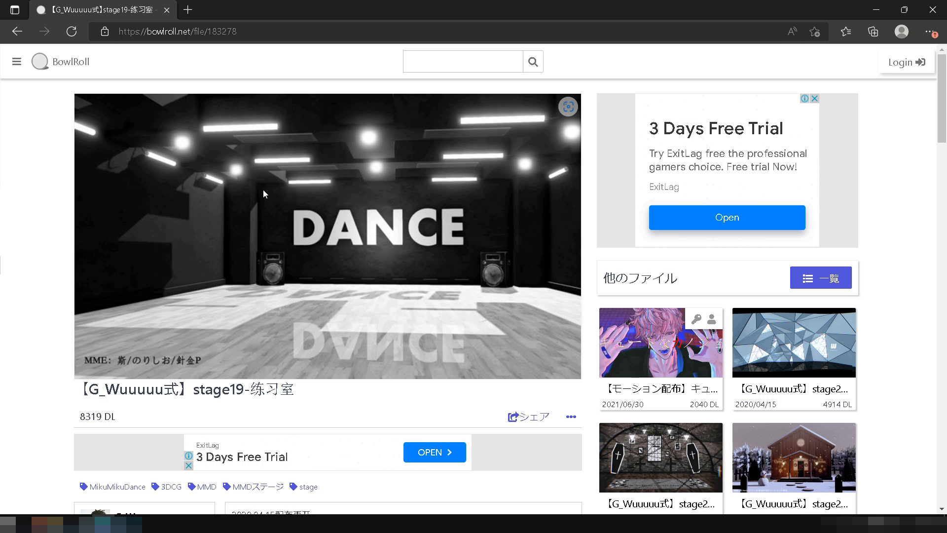
# Look through the BowlRoll download page of the stage19 dance practice room
pyautogui.scroll(-4, 330, 478)
pyautogui.scroll(-3, 330, 478)
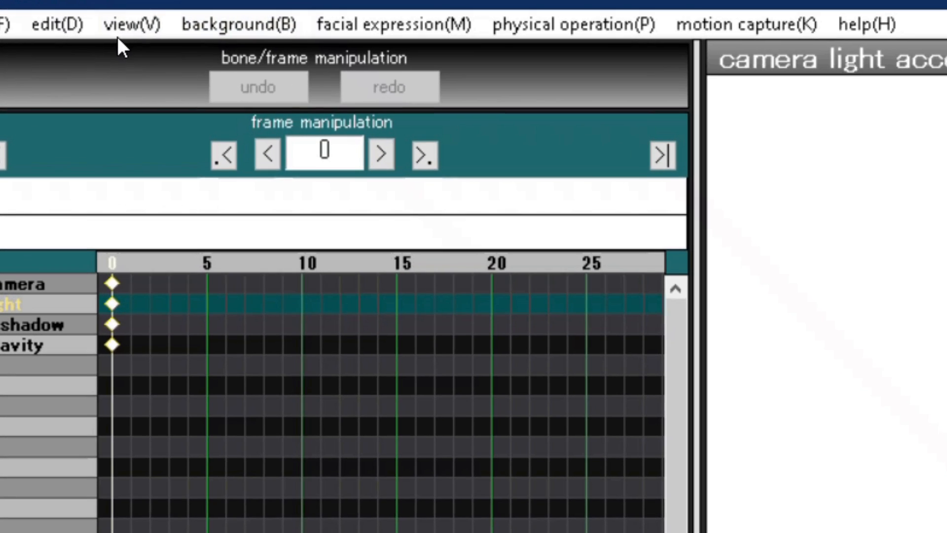
# Switch three of the viewport's display options in MikuMikuDance
pyautogui.click(72, 19)
pyautogui.click(157, 266)
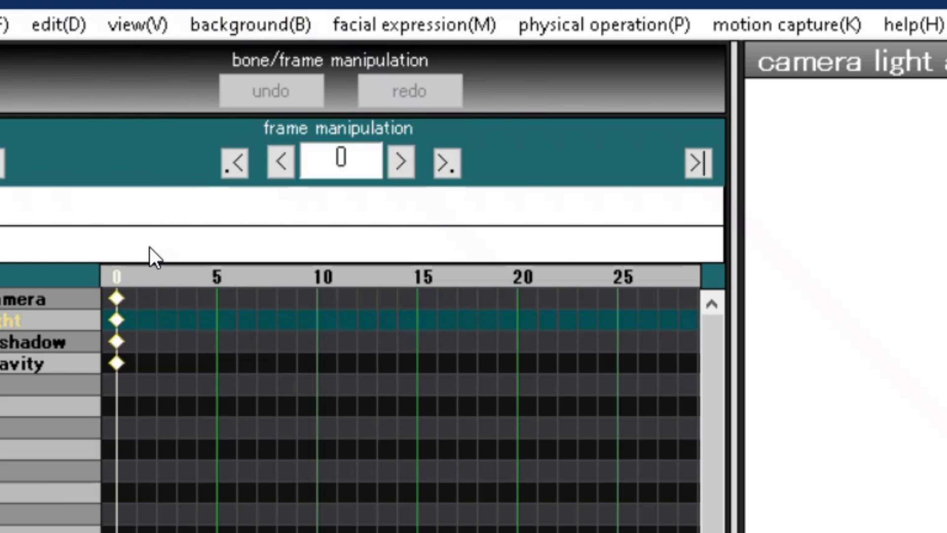
pyautogui.click(132, 19)
pyautogui.click(164, 303)
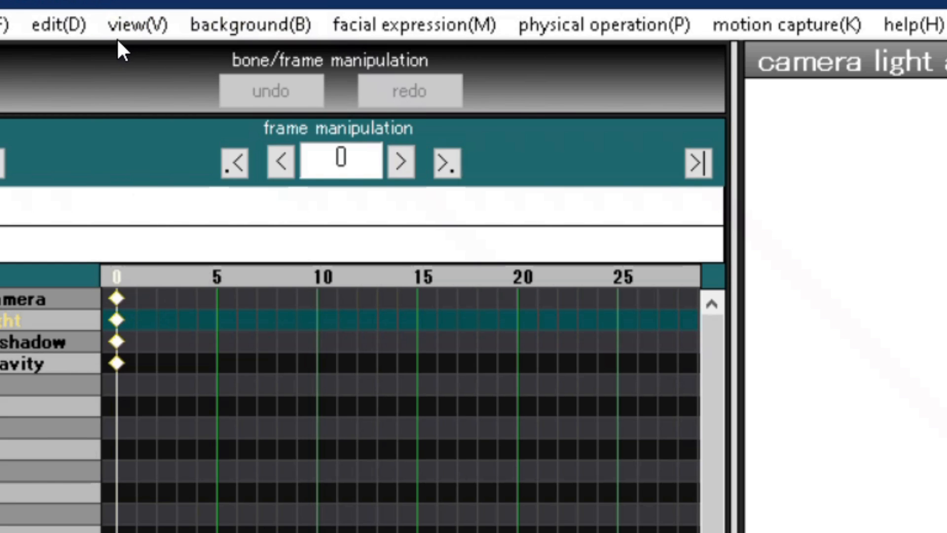
pyautogui.click(120, 35)
pyautogui.click(152, 362)
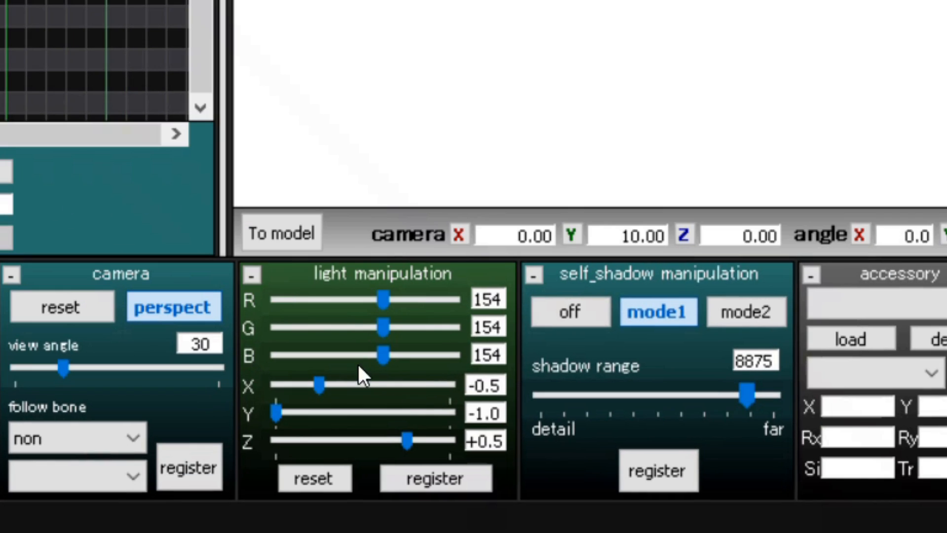
# Set the light direction to X +1.0, Y -0.5 and Z +1.0, and register it at frame 0
pyautogui.moveTo(337, 387); pyautogui.dragTo(522, 398)
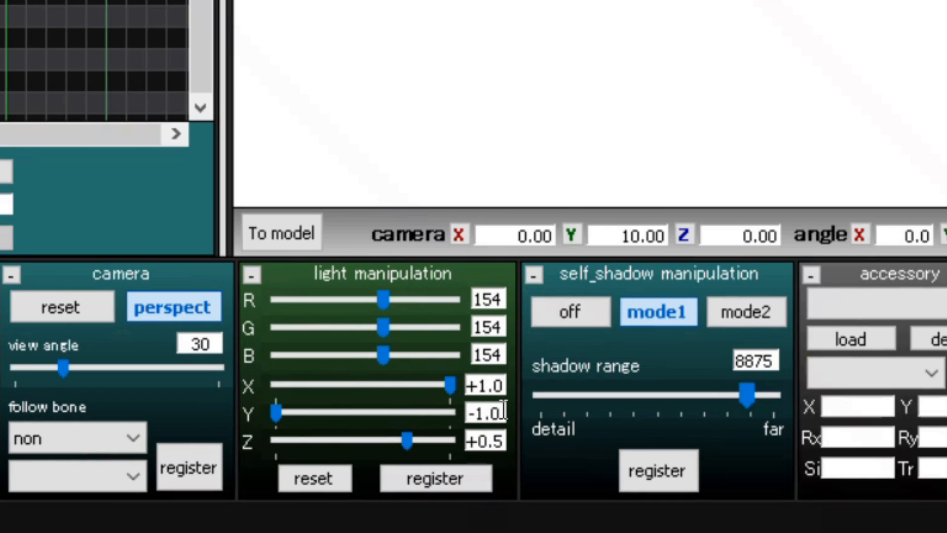
pyautogui.doubleClick(504, 411)
pyautogui.write('-0.5')
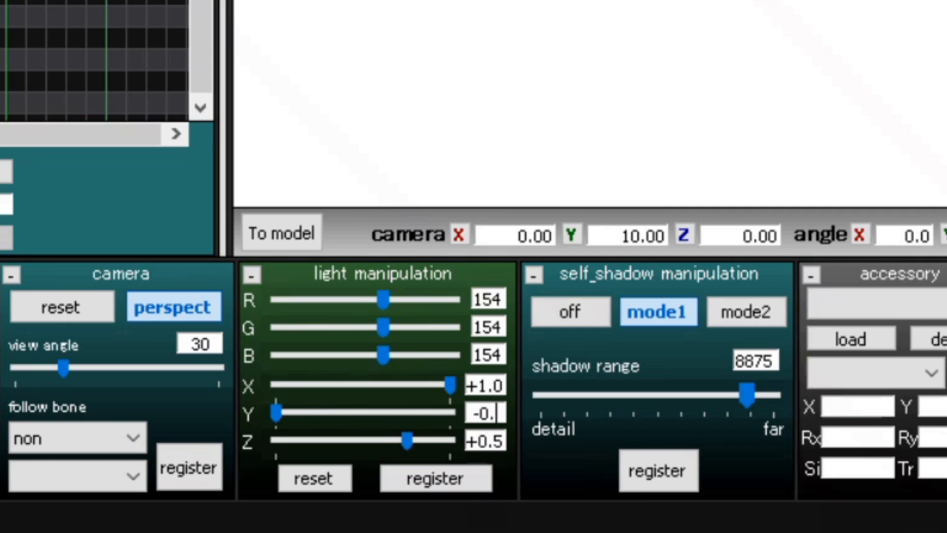
pyautogui.press('Return')
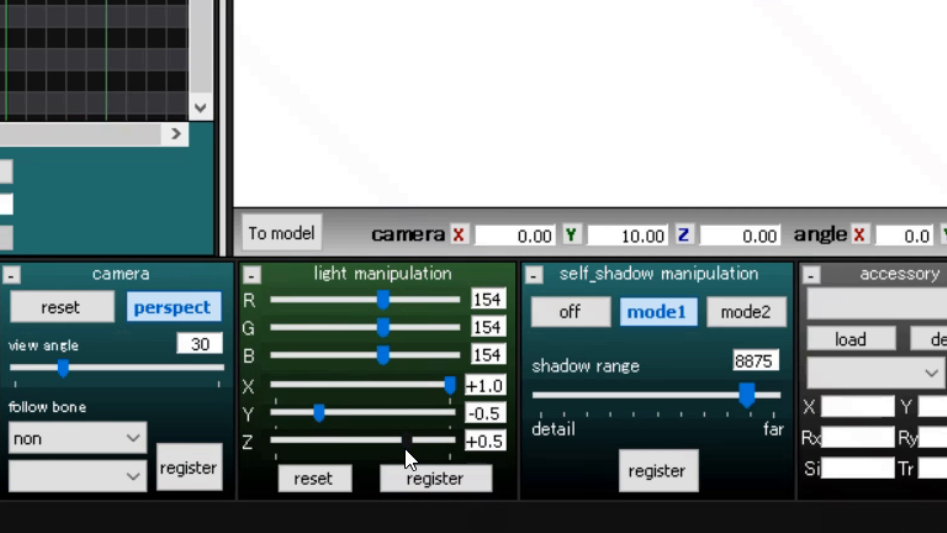
pyautogui.moveTo(404, 448); pyautogui.dragTo(502, 444)
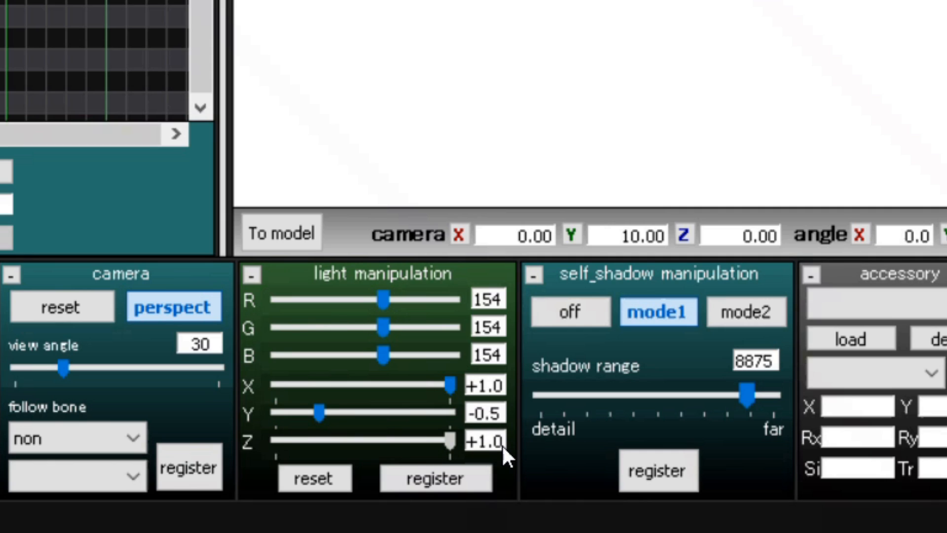
pyautogui.click(457, 474)
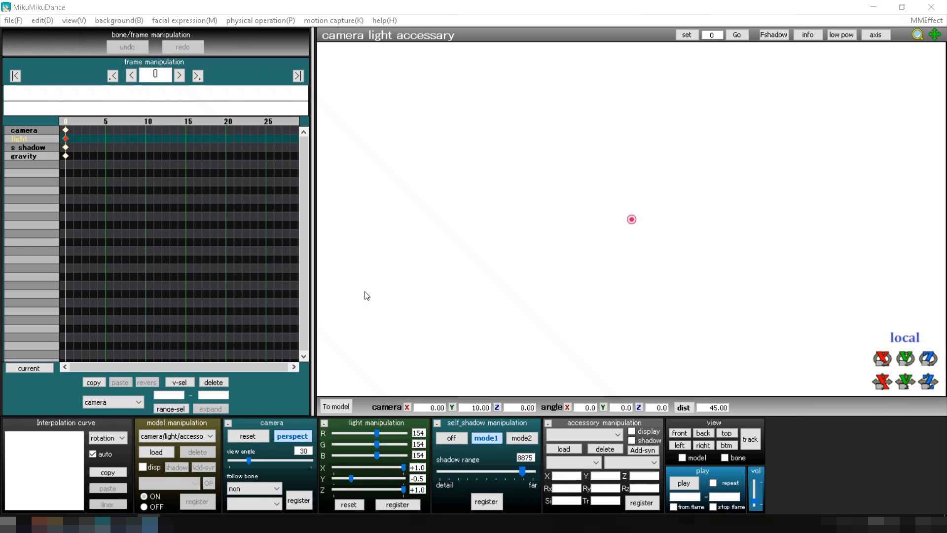
pyautogui.click(365, 292)
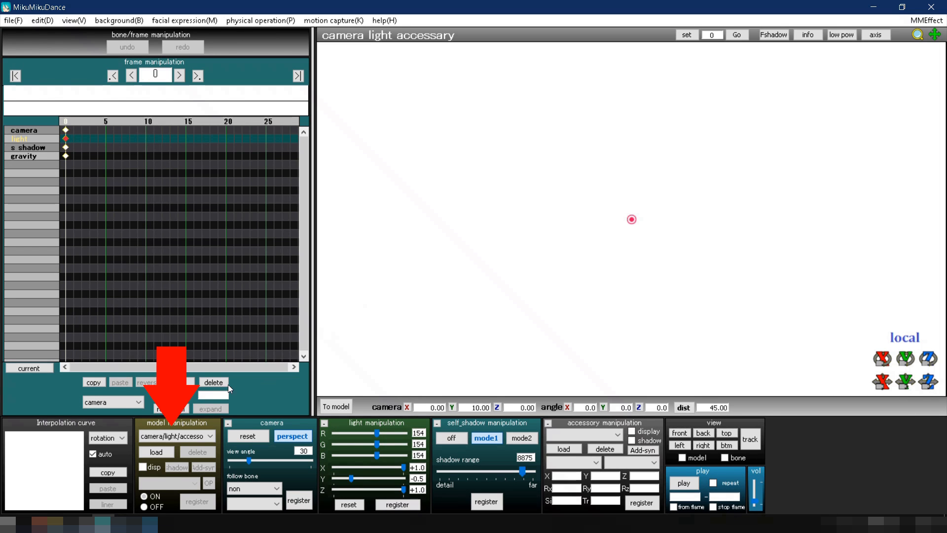
# Load the Black PMX model from the Sour Hatsune Miku folder inside Ray-MMD Tutorial's Model folder
pyautogui.click(157, 452)
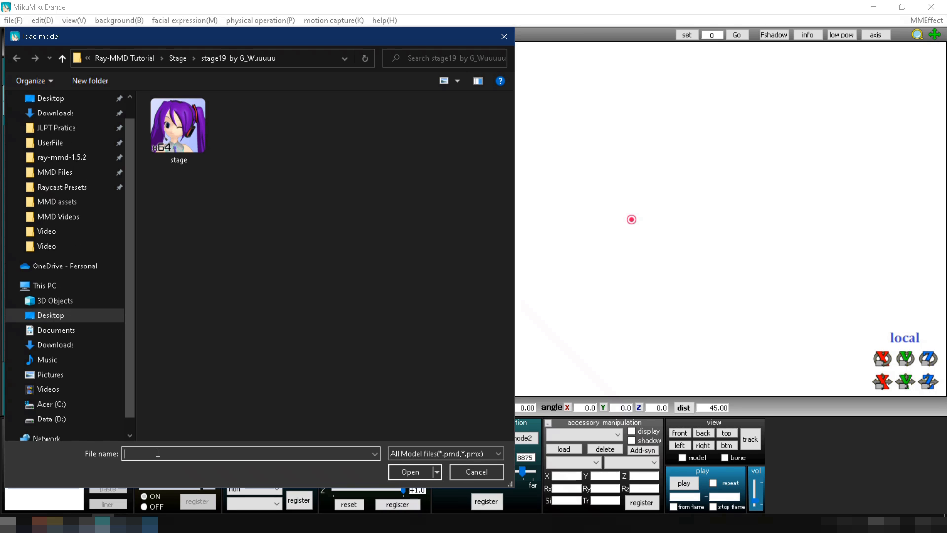
pyautogui.click(125, 58)
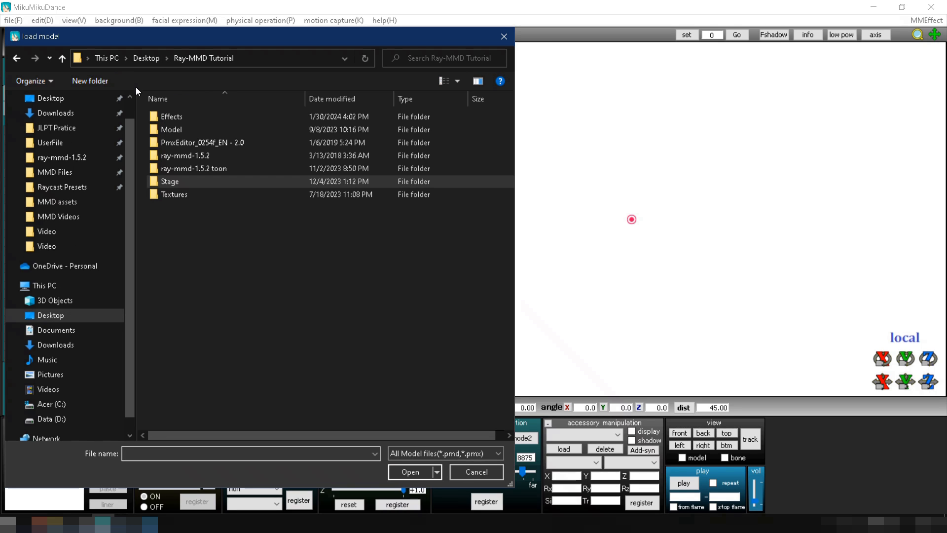
pyautogui.doubleClick(165, 129)
pyautogui.doubleClick(168, 131)
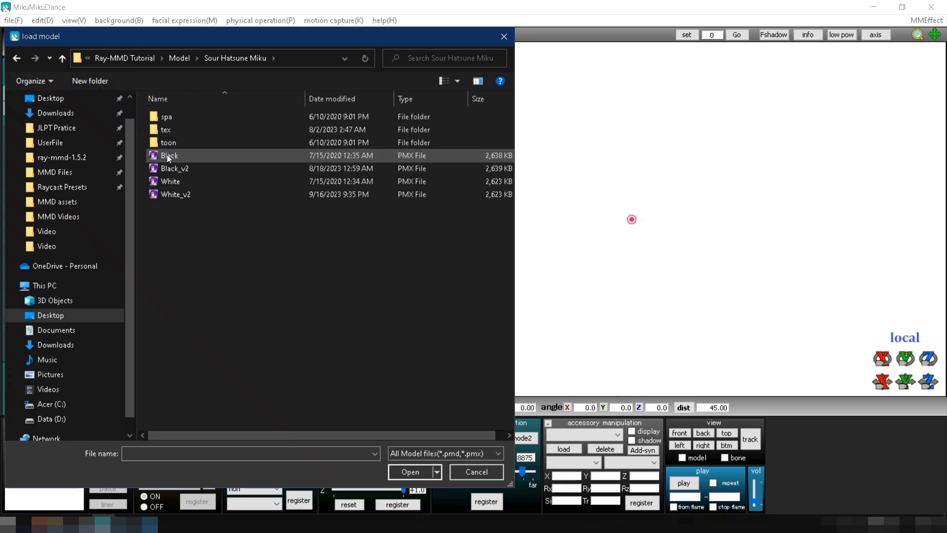
pyautogui.doubleClick(167, 156)
pyautogui.click(453, 299)
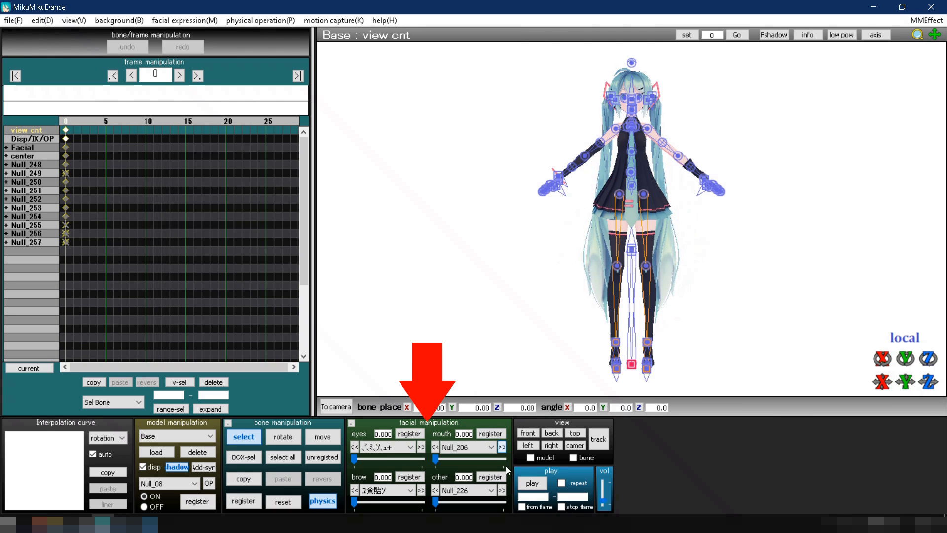
# Set the model's other-category morphs Null_227 and Null_228 to 1.000 and register them at frame 0
pyautogui.click(502, 490)
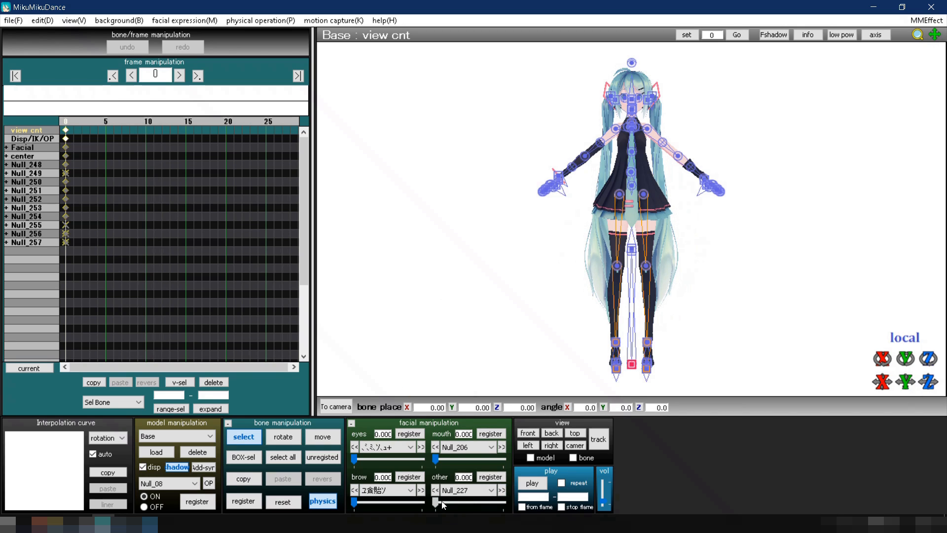
pyautogui.moveTo(443, 503); pyautogui.dragTo(511, 501)
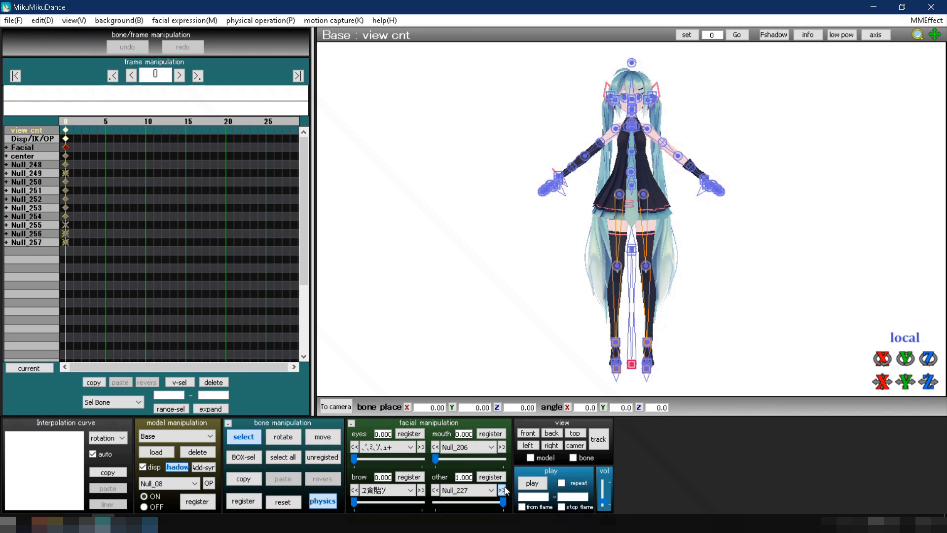
pyautogui.click(503, 490)
pyautogui.moveTo(434, 501); pyautogui.dragTo(503, 501)
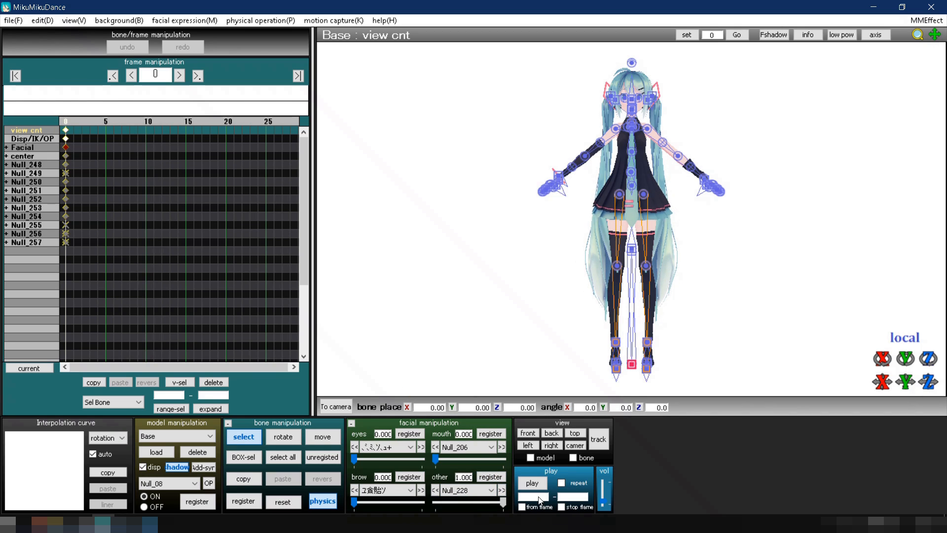
pyautogui.click(491, 477)
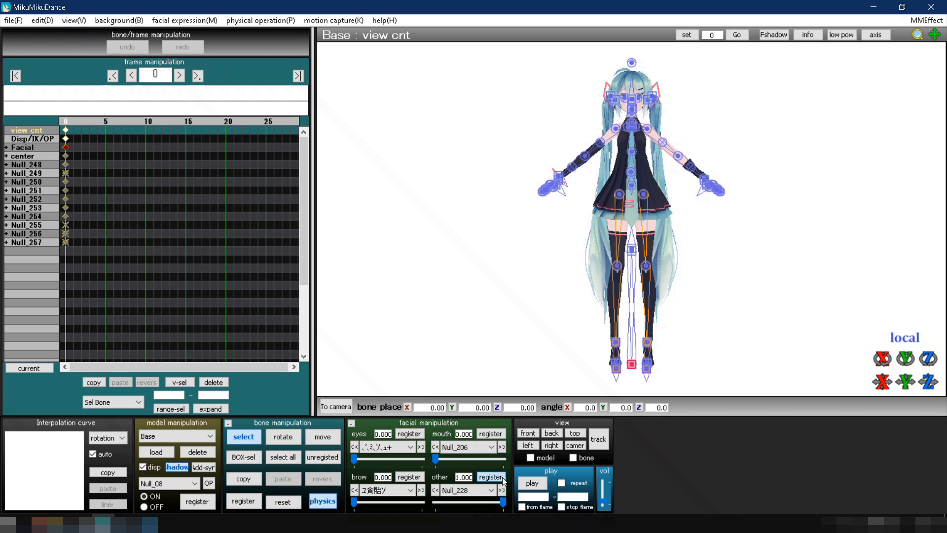
# Load the stage model from the "stage19 by G_Wuuuuu" folder and switch to camera mode
pyautogui.click(168, 452)
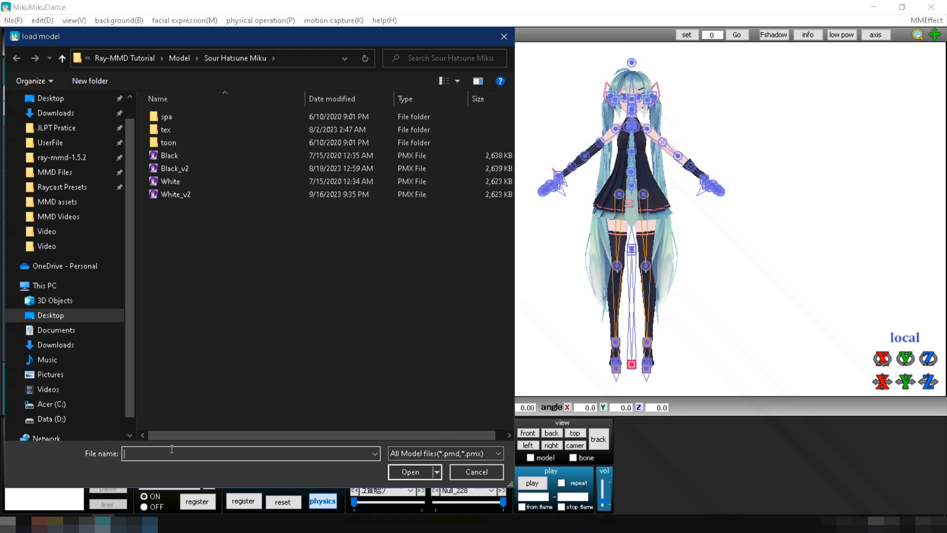
pyautogui.click(129, 57)
pyautogui.doubleClick(176, 180)
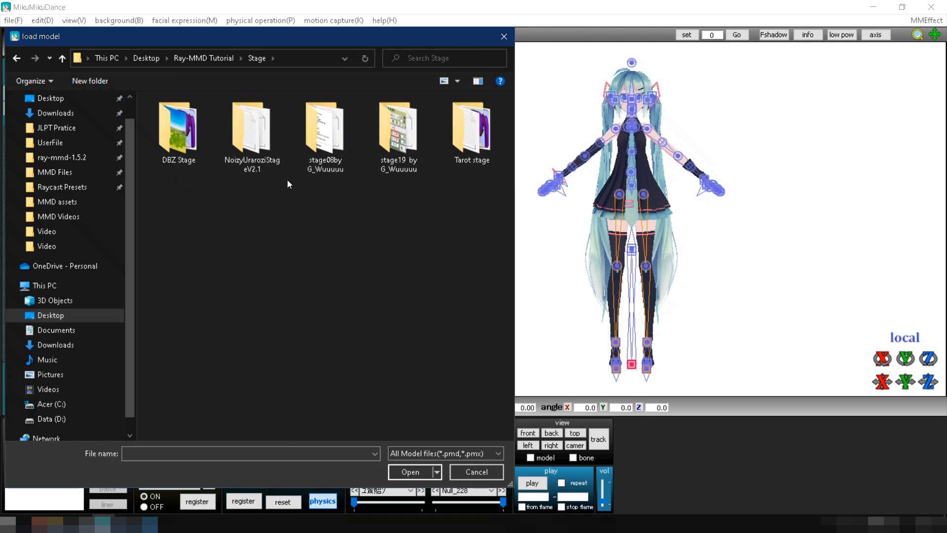
pyautogui.doubleClick(399, 125)
pyautogui.click(199, 134)
pyautogui.doubleClick(200, 134)
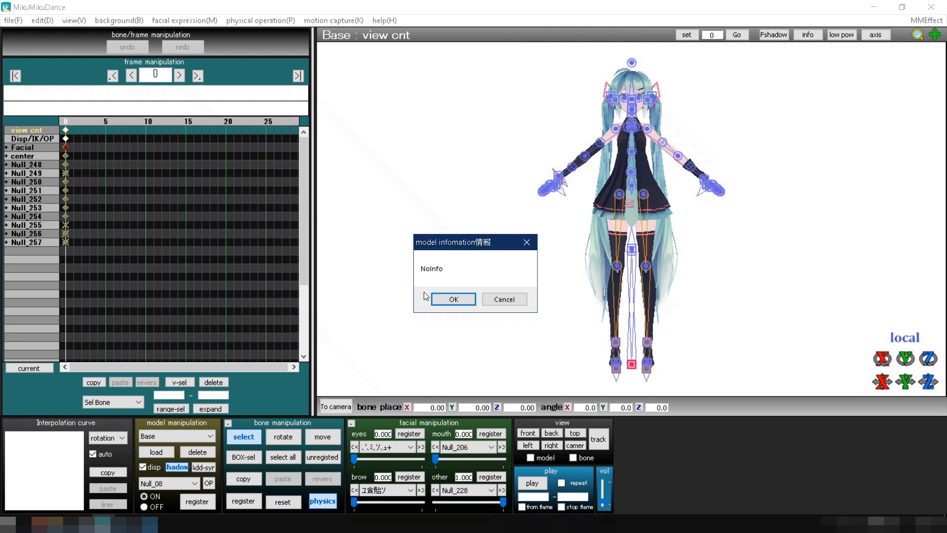
pyautogui.click(453, 299)
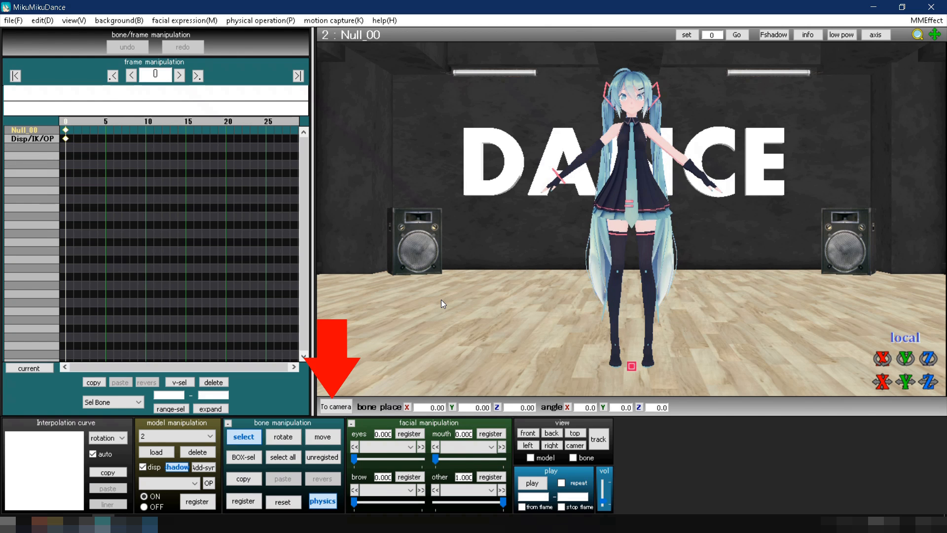
pyautogui.click(337, 406)
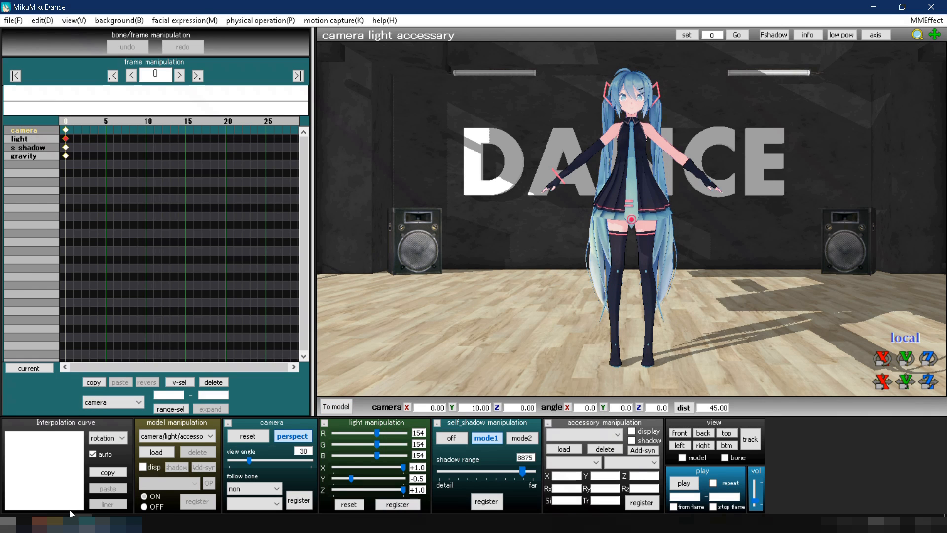
# In File Explorer, open the PAToon2.98b effect folder and review its PAToon, PAToonKey and PAToonRT variants
pyautogui.click(60, 523)
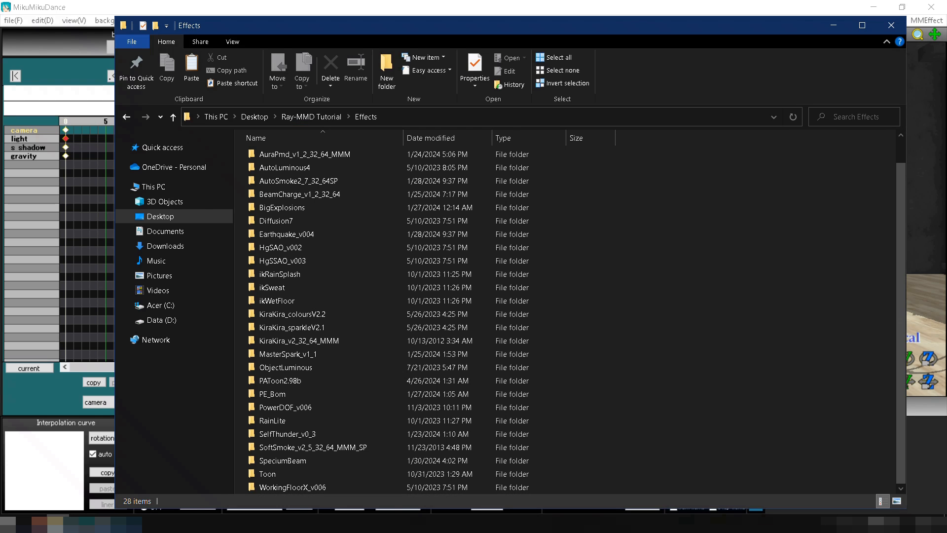
pyautogui.doubleClick(279, 382)
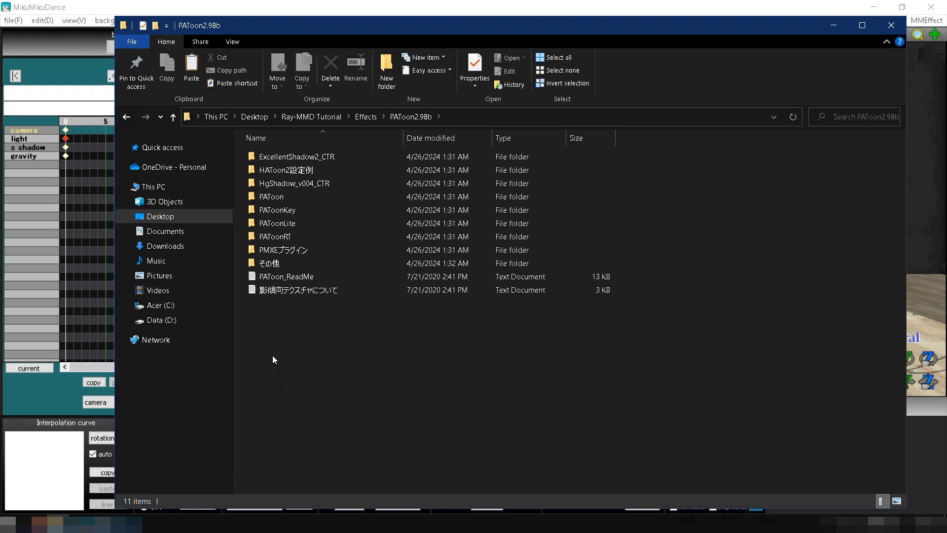
pyautogui.click(274, 193)
pyautogui.click(280, 211)
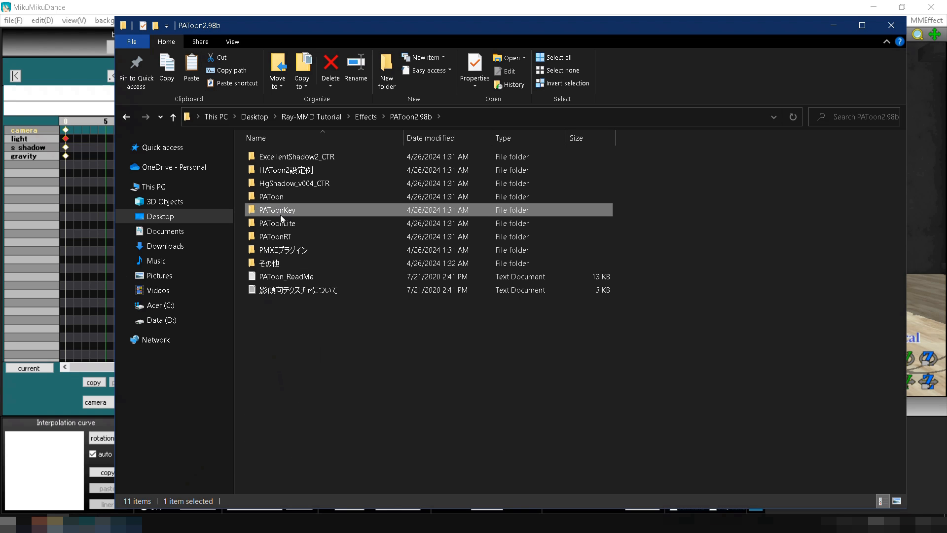
pyautogui.click(281, 234)
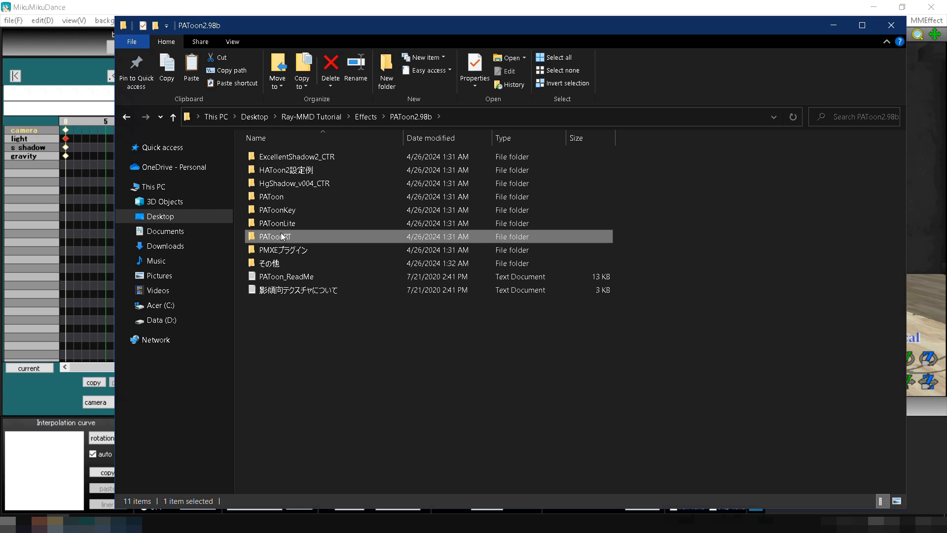
# Examine the FX shader files and the PMX controller in the PAToon folder, and return to PAToon2.98b
pyautogui.doubleClick(285, 197)
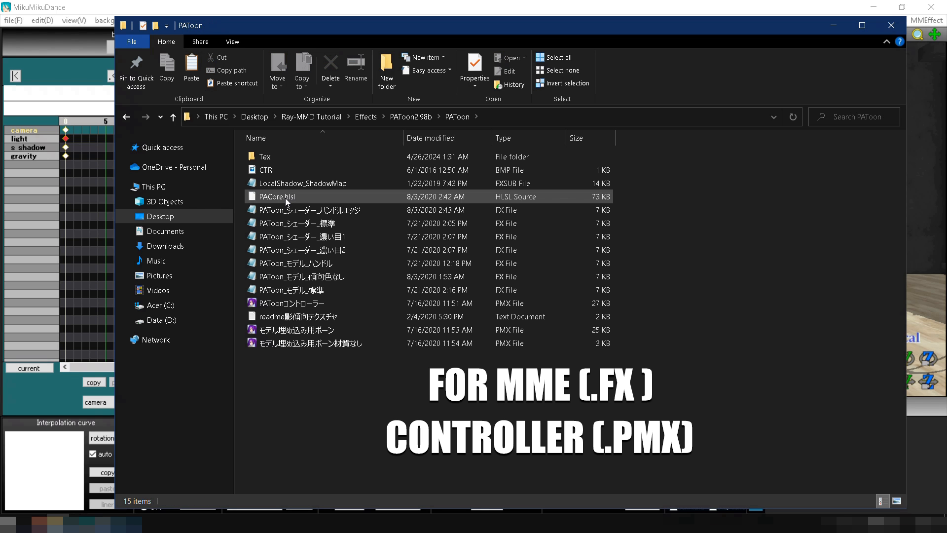
pyautogui.click(290, 205)
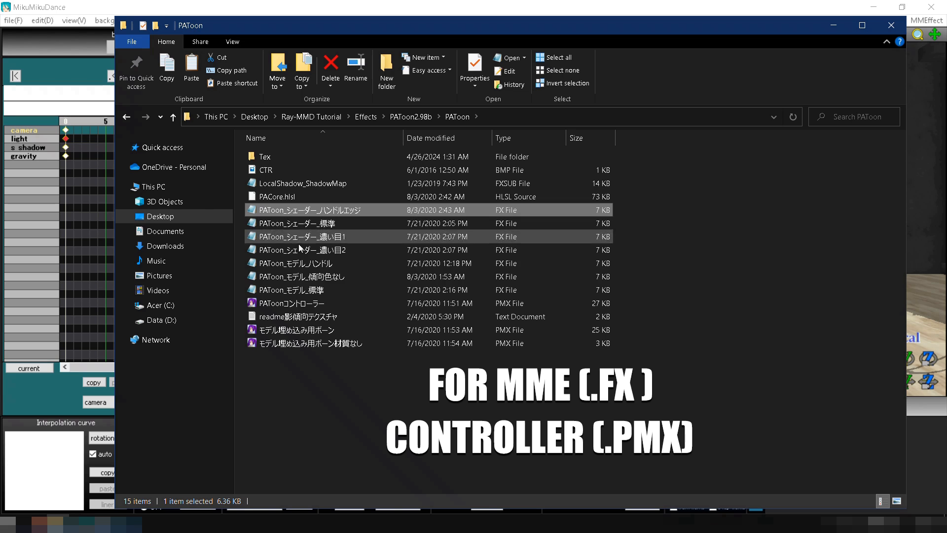
pyautogui.click(307, 304)
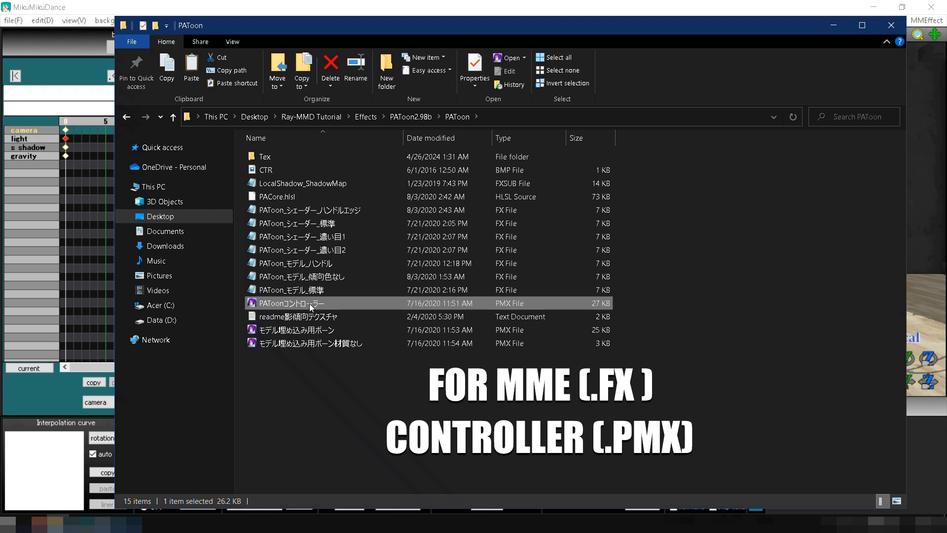
pyautogui.click(129, 117)
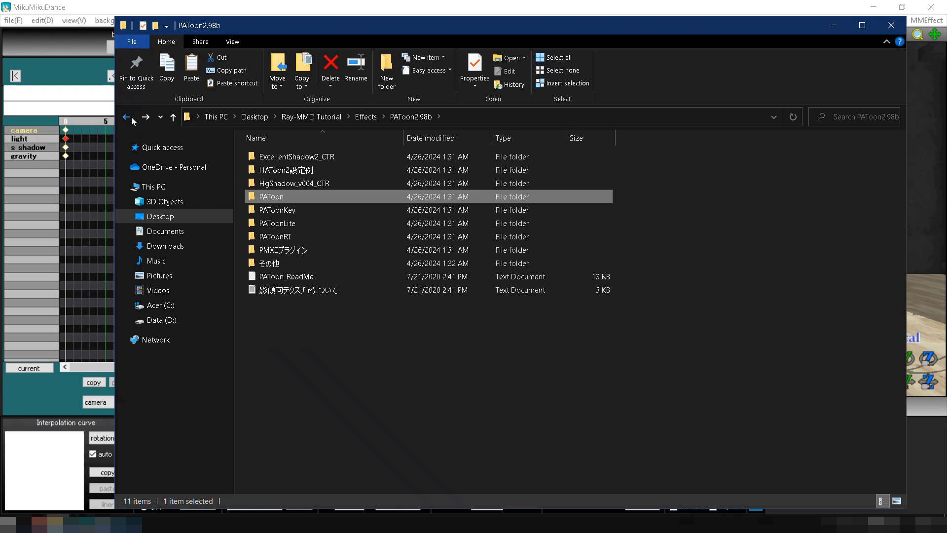
# Select the PAToon and PAToonLite folders together for comparison
pyautogui.click(279, 318)
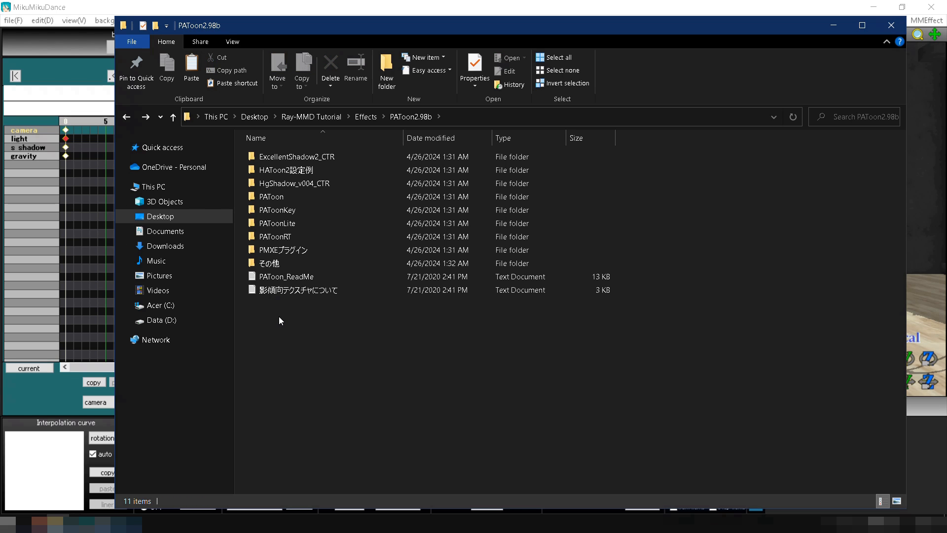
pyautogui.click(270, 196)
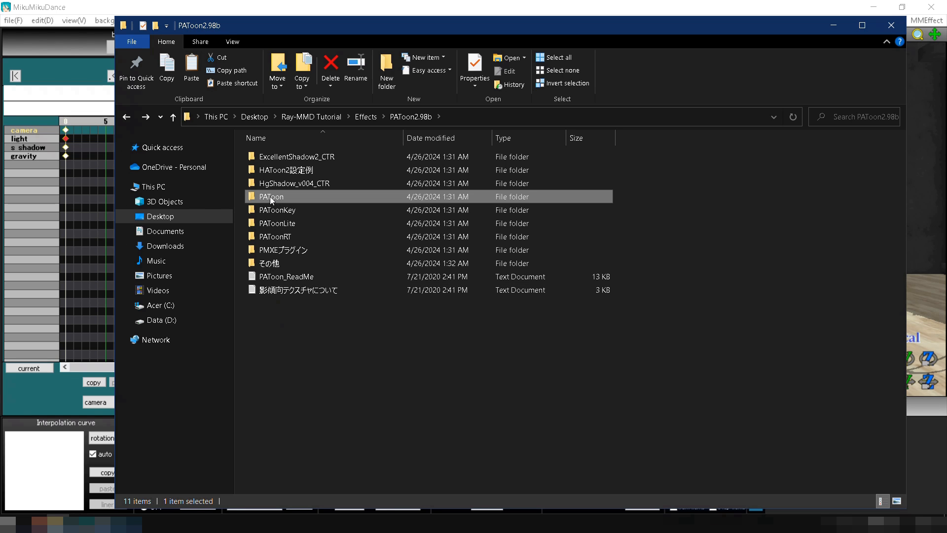
pyautogui.keyDown('ctrl'); pyautogui.click(279, 224); pyautogui.keyUp('ctrl')
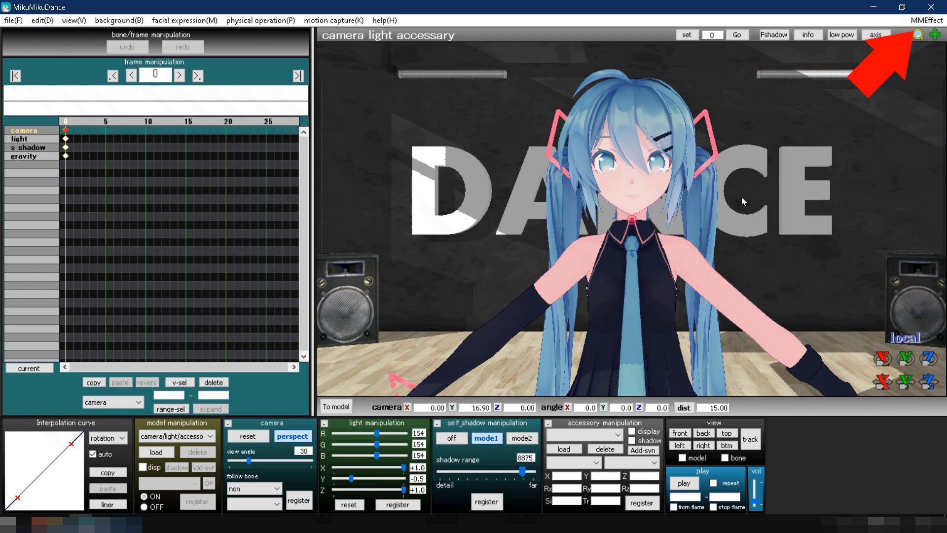
# Open the MMEffect mapping and assign PAToon_シェーダー_ハンドルエッジ from the PAToon folder to Black.pmx
pyautogui.click(915, 21)
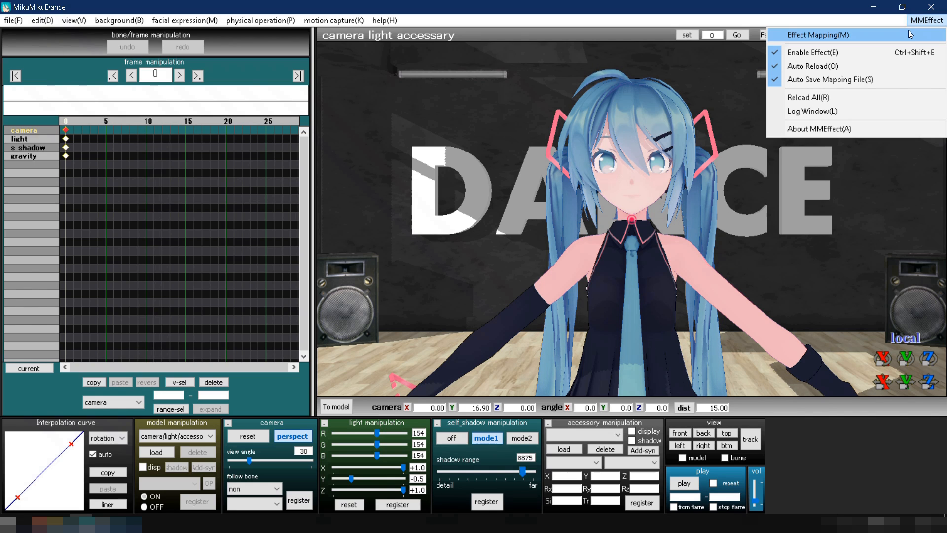
pyautogui.click(911, 35)
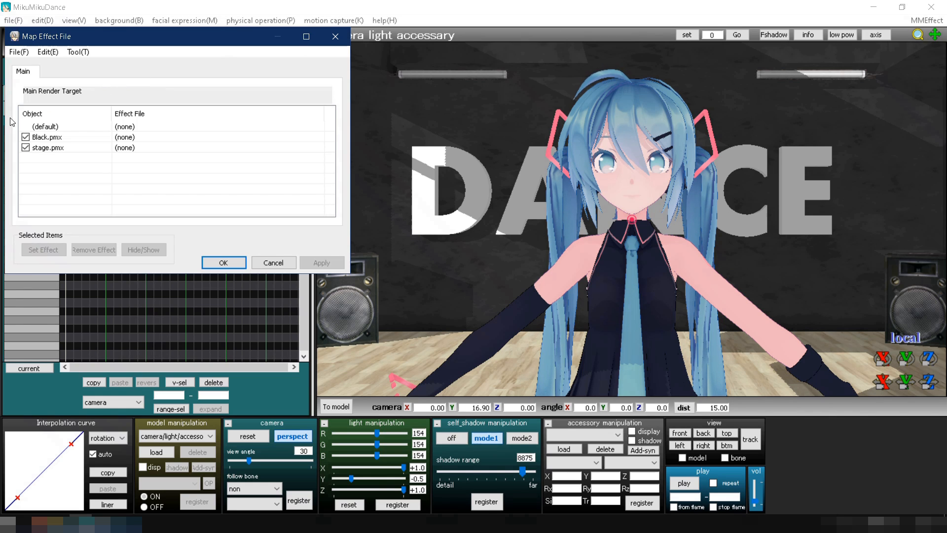
pyautogui.doubleClick(40, 139)
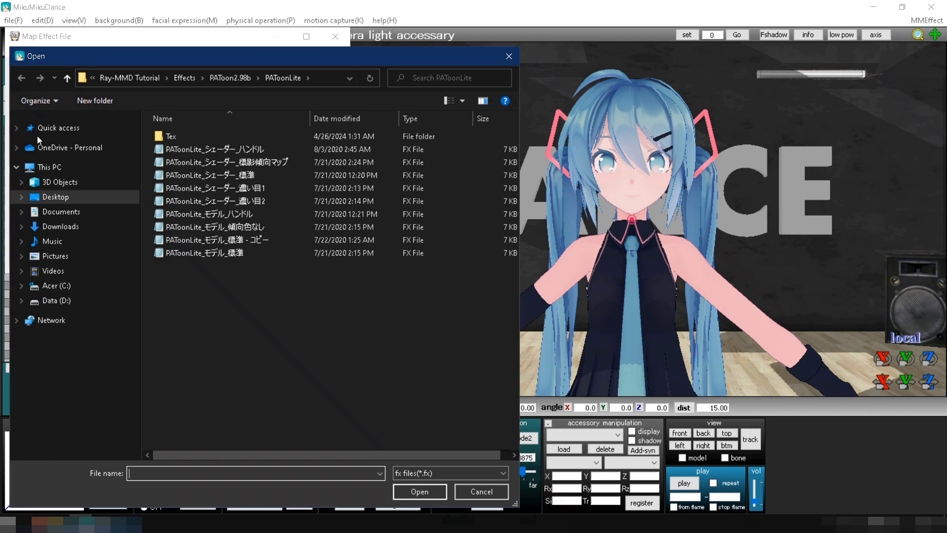
pyautogui.click(226, 72)
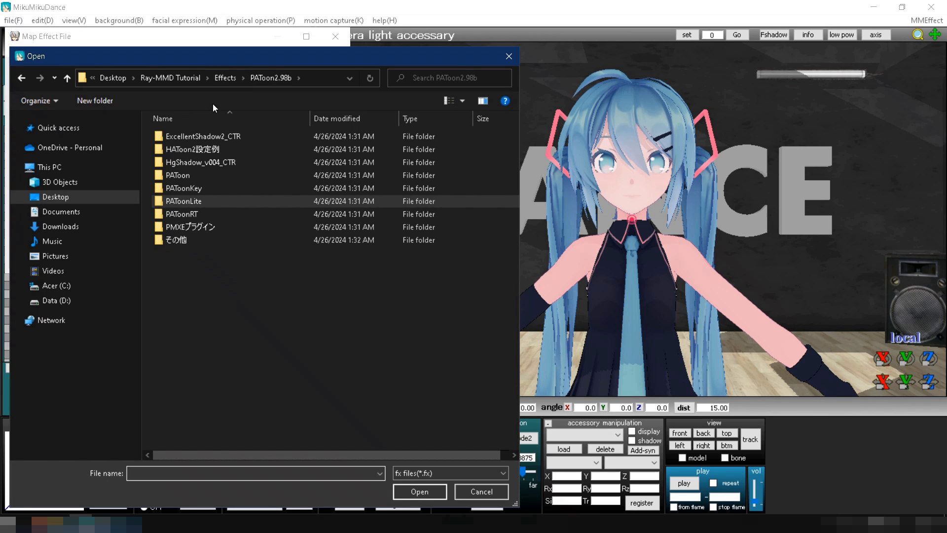
pyautogui.doubleClick(190, 175)
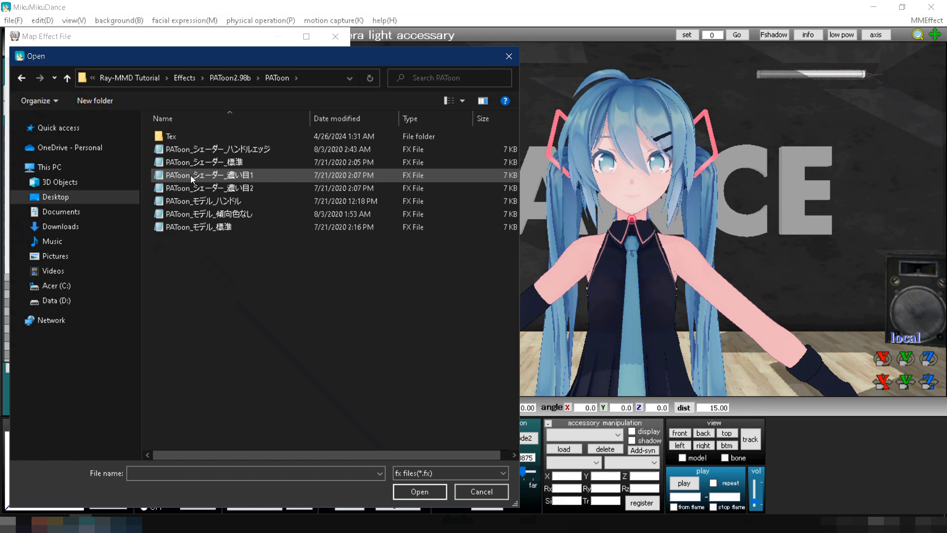
pyautogui.doubleClick(206, 150)
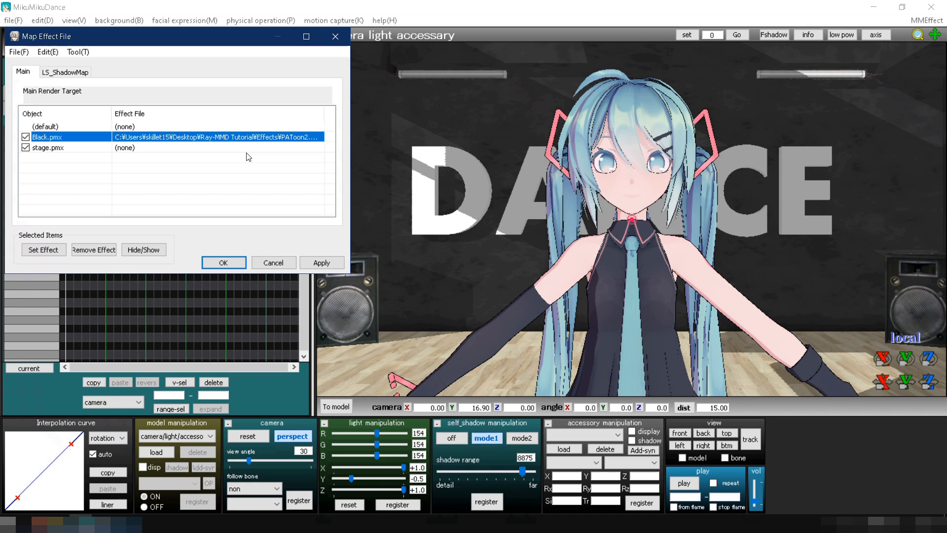
# Assign PAToon_シェーダー_ハンドルエッジ from the PAToon folder to stage.pmx
pyautogui.doubleClick(159, 150)
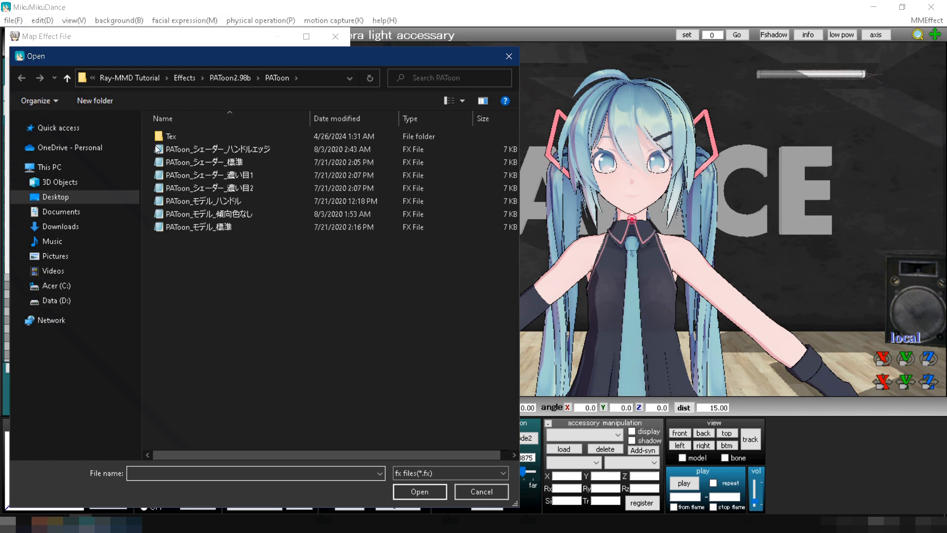
pyautogui.click(238, 82)
pyautogui.doubleClick(189, 171)
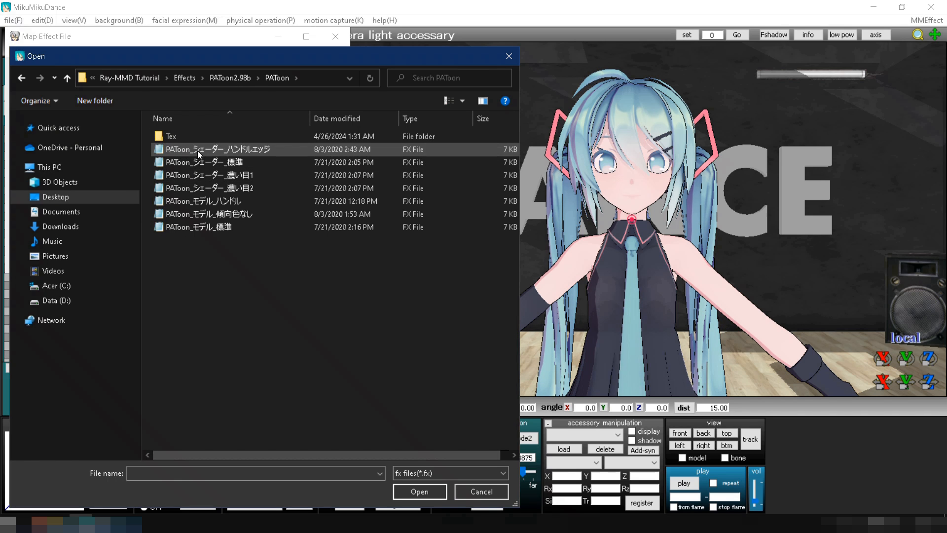
pyautogui.doubleClick(197, 150)
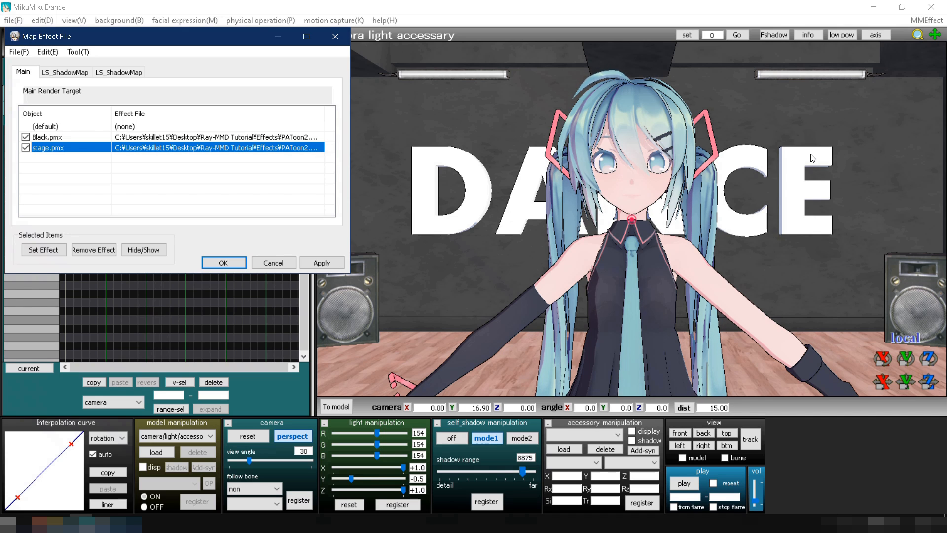
# Set the stage.pmx effect to PAToonLite_シェーダー_ハンドル from the PAToonLite folder
pyautogui.doubleClick(231, 148)
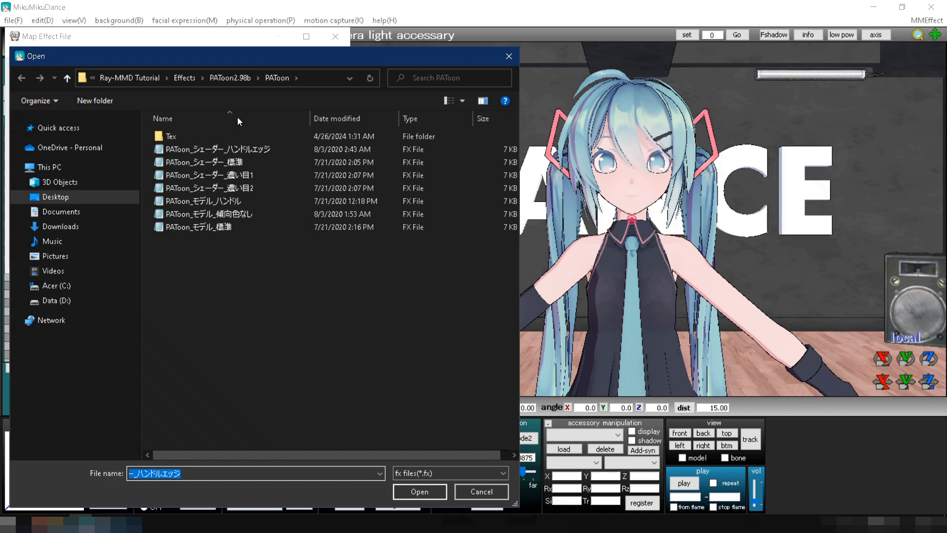
pyautogui.click(241, 79)
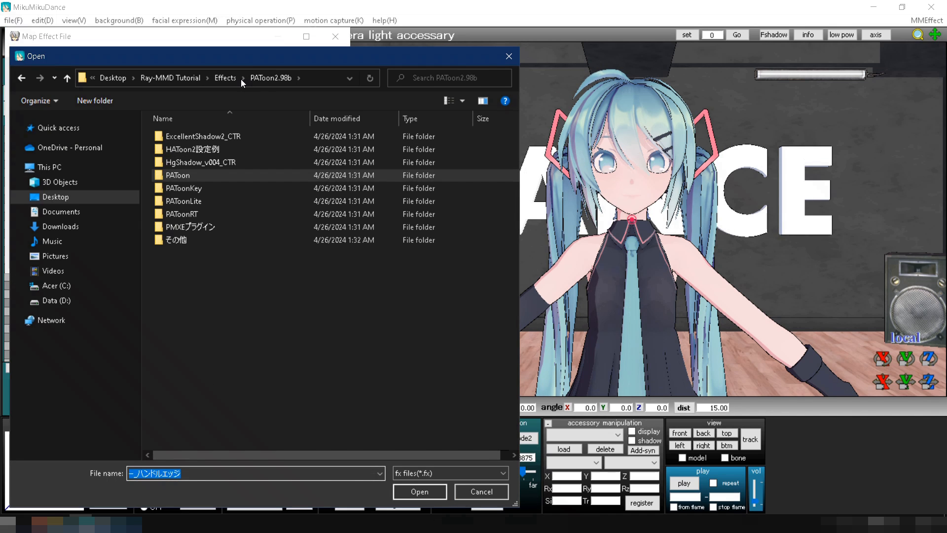
pyautogui.click(200, 200)
pyautogui.doubleClick(201, 201)
pyautogui.doubleClick(220, 149)
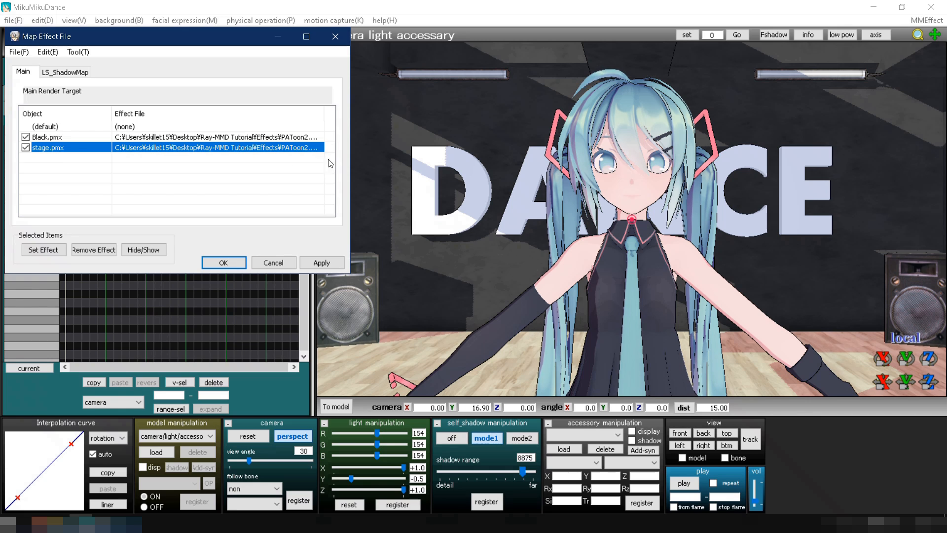
# Extract the subsets of Black.pmx and toggle the visibility of subset2 to identify its part of the model
pyautogui.click(238, 138)
pyautogui.rightClick(239, 139)
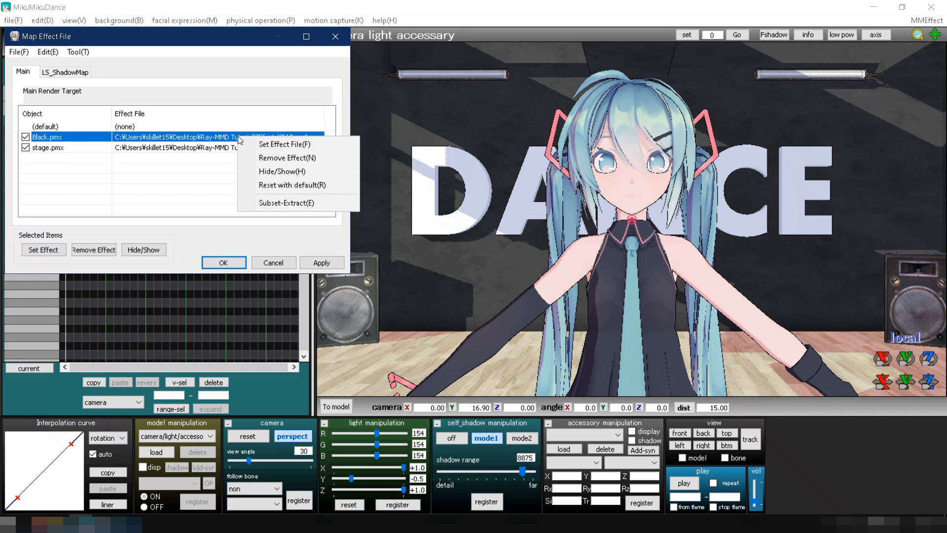
pyautogui.click(270, 204)
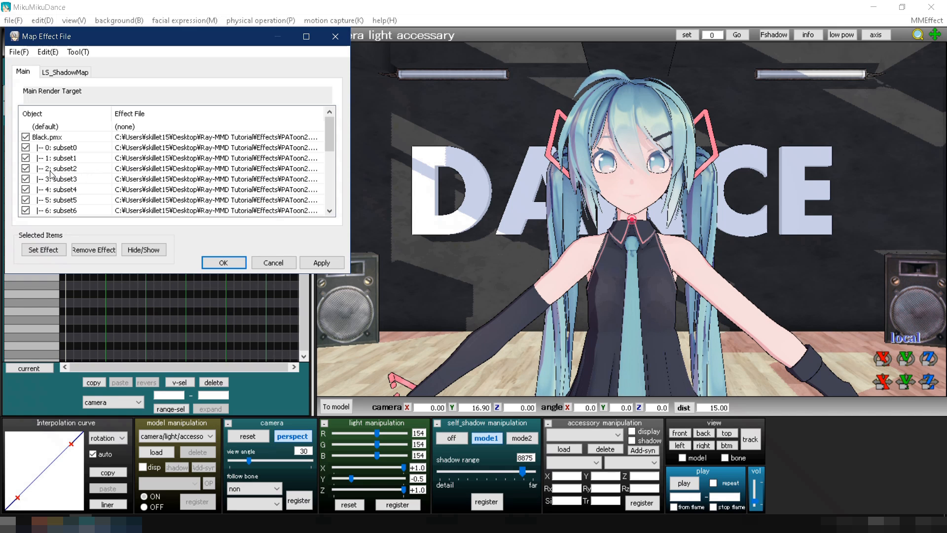
pyautogui.click(26, 168)
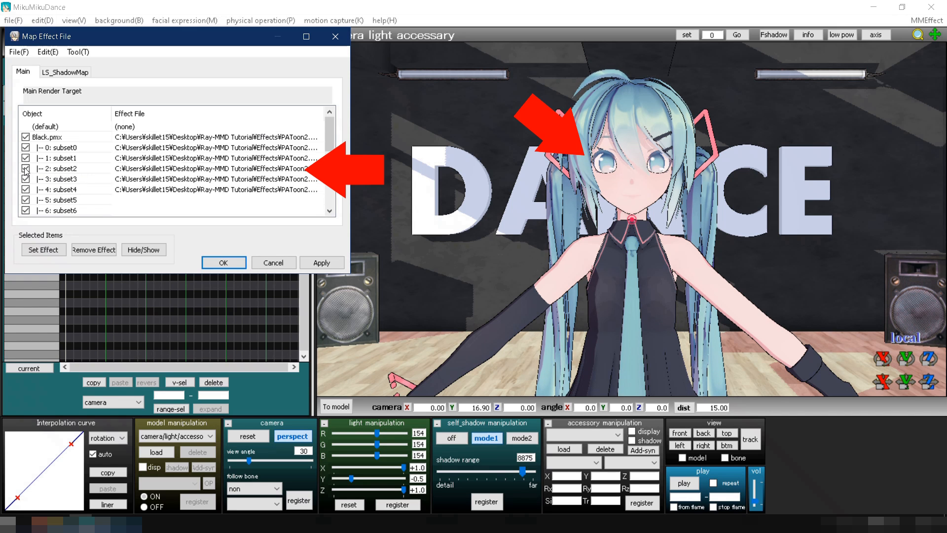
pyautogui.click(25, 169)
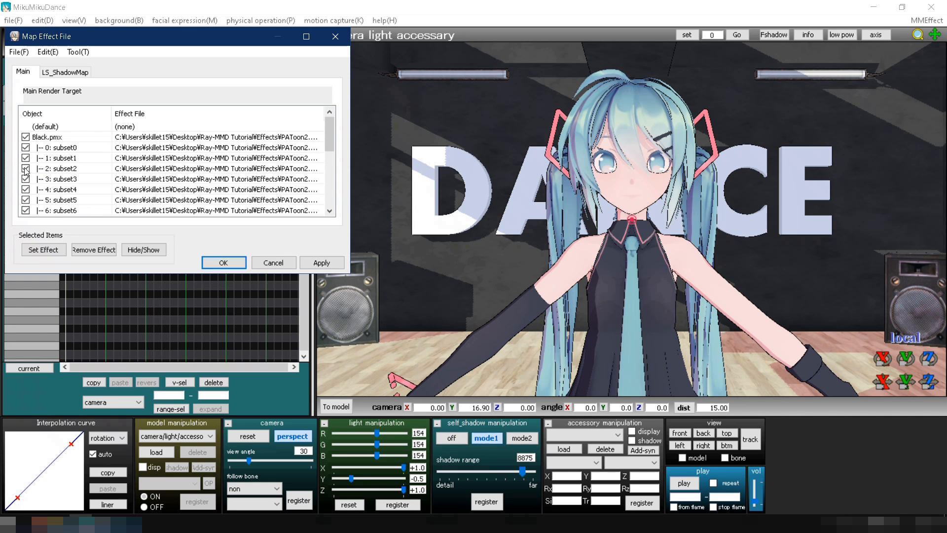
# Remove the effect from subset2 of Black.pmx, apply the mapping and close the effect mapping window
pyautogui.rightClick(46, 169)
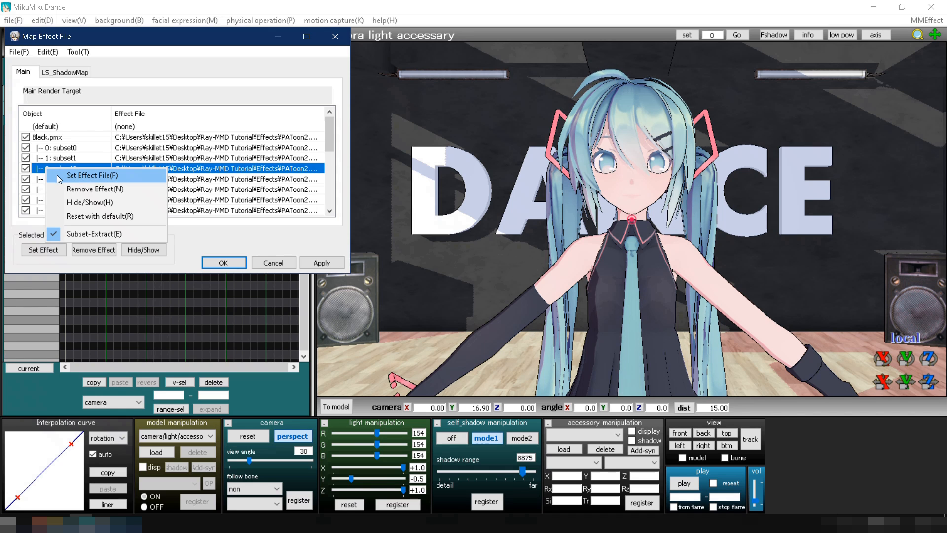
pyautogui.click(66, 187)
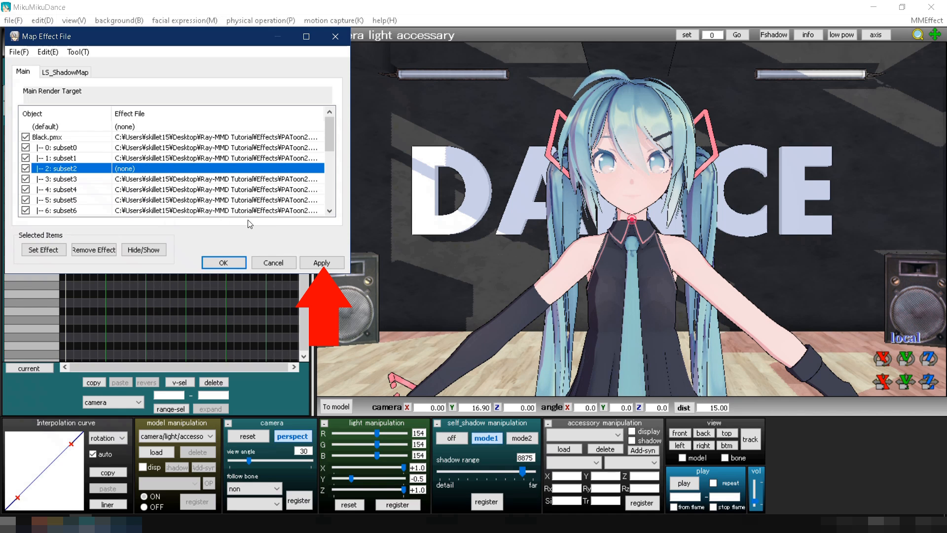
pyautogui.click(316, 262)
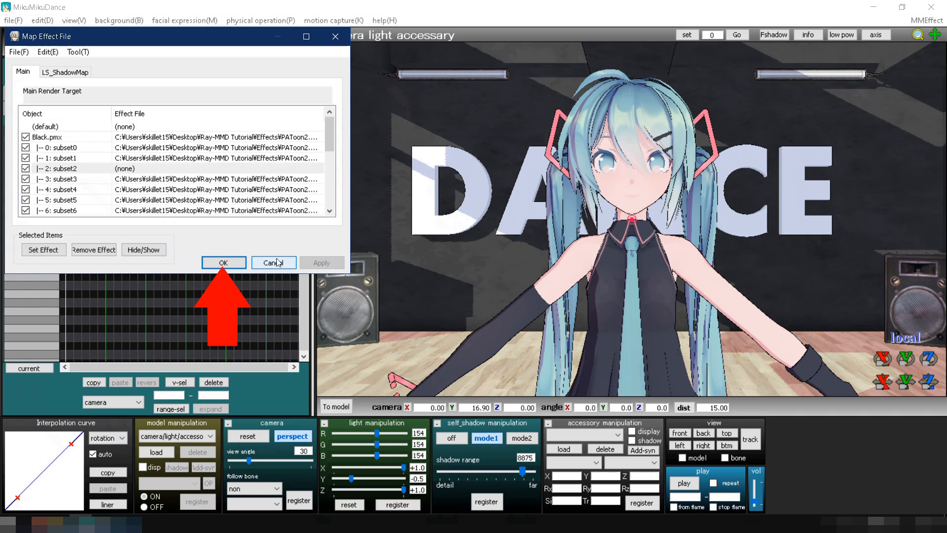
pyautogui.click(220, 262)
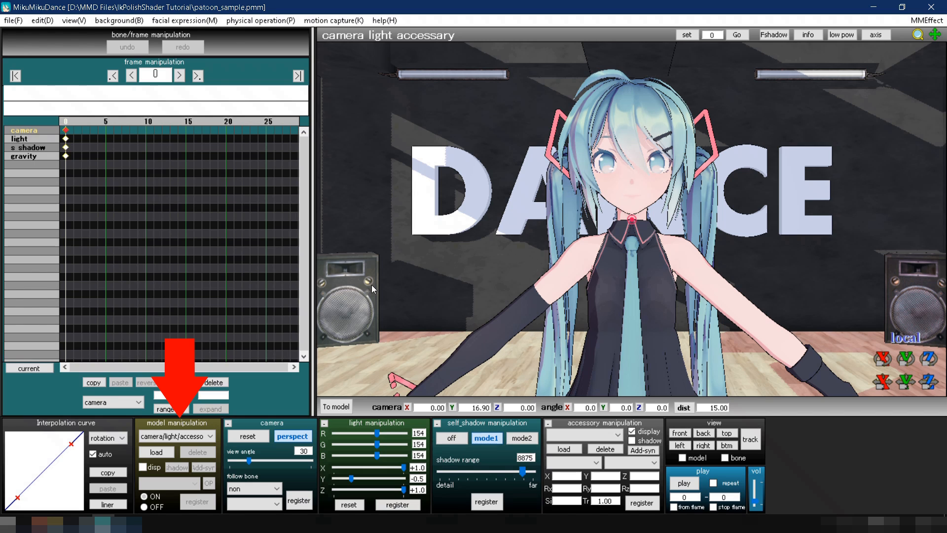
# Load the PAToonコントローラー model from the PAToon folder inside PAToon2.98b and accept its model information
pyautogui.click(157, 451)
pyautogui.click(106, 58)
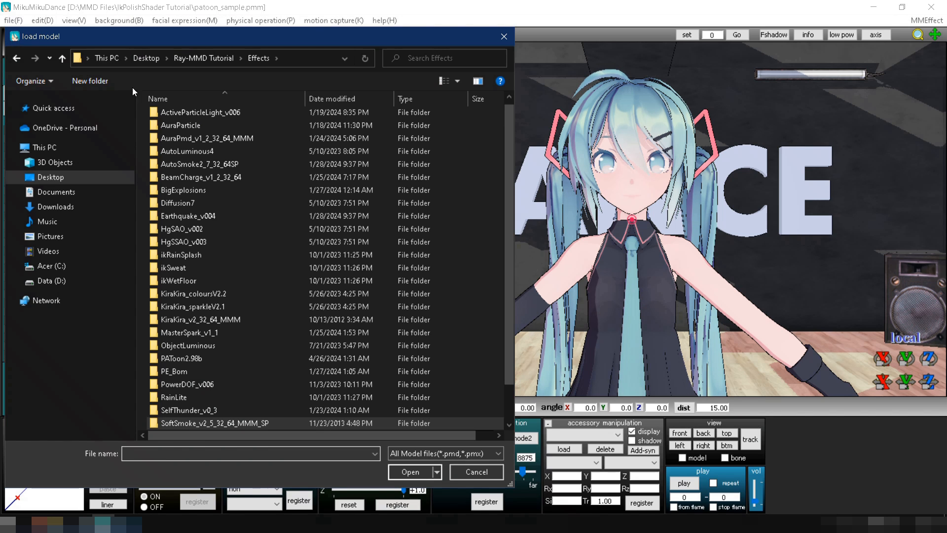
pyautogui.doubleClick(194, 358)
pyautogui.doubleClick(194, 157)
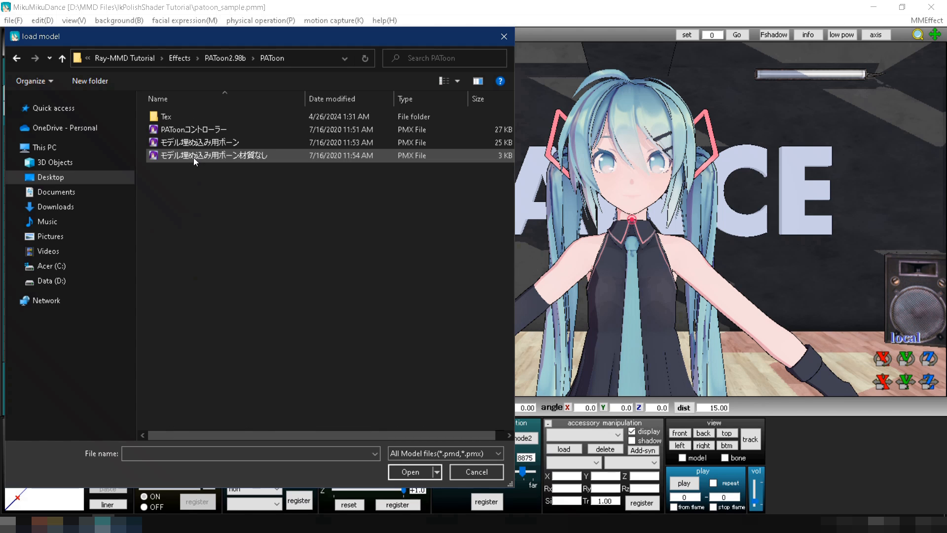
pyautogui.click(195, 131)
pyautogui.doubleClick(194, 130)
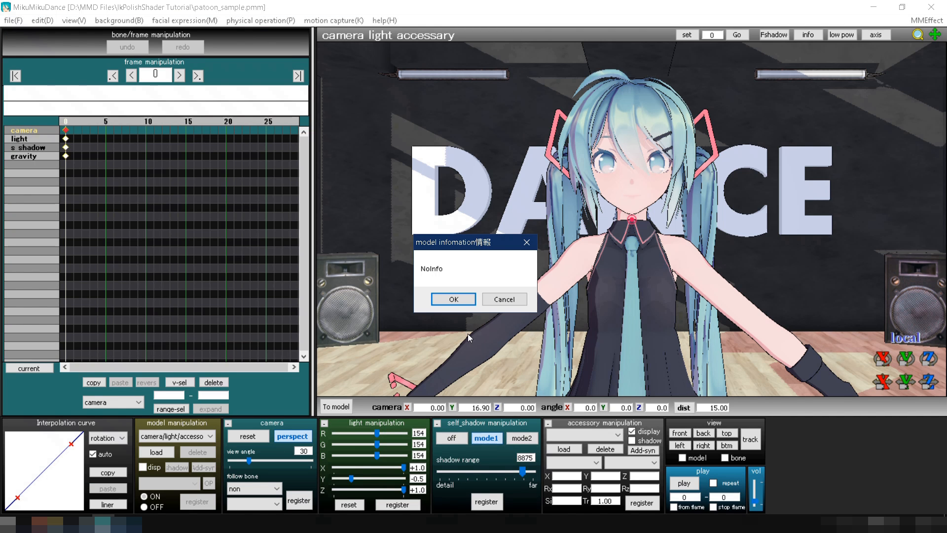
pyautogui.click(458, 295)
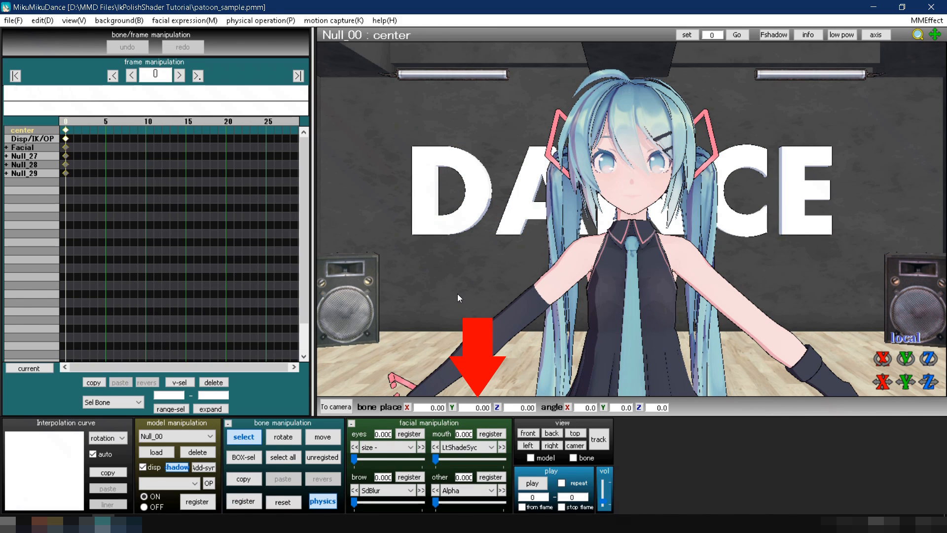
# Place the controller's center bone at Y 14.5 and Z -5 and register the position at frame 0
pyautogui.doubleClick(476, 407)
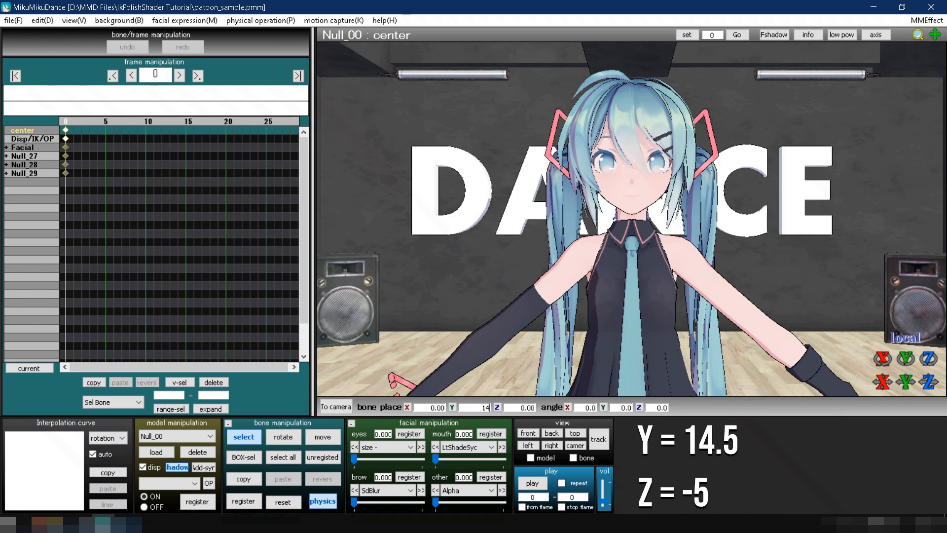
pyautogui.press('Tab')
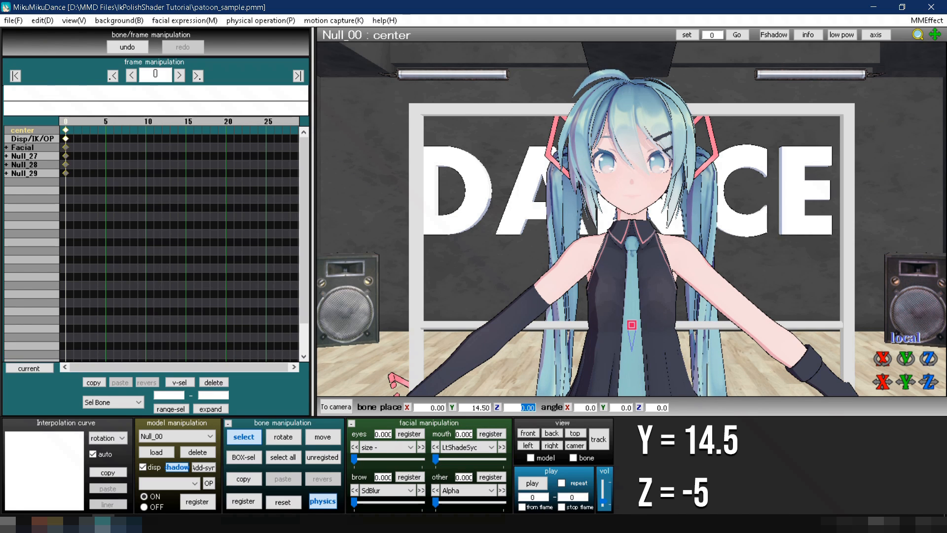
pyautogui.press('BackSpace')
pyautogui.press('Return')
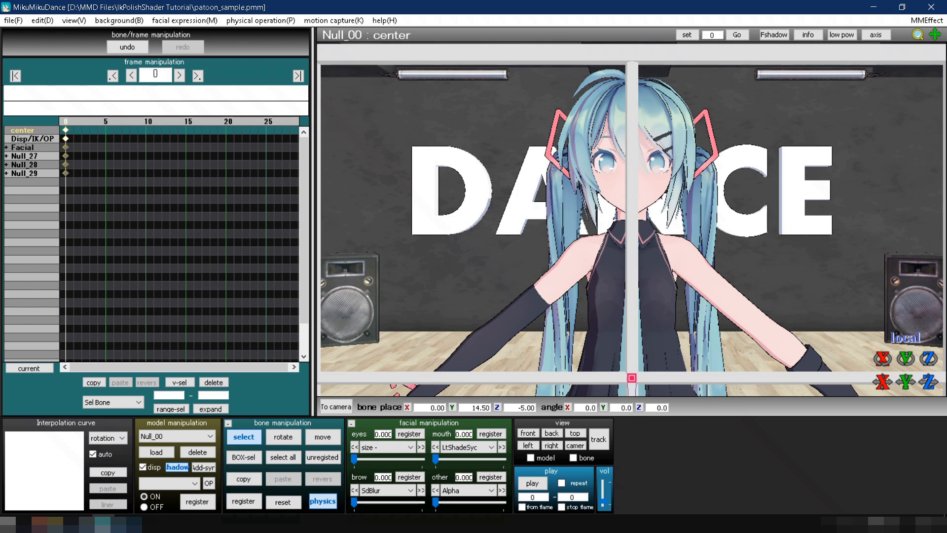
pyautogui.click(243, 502)
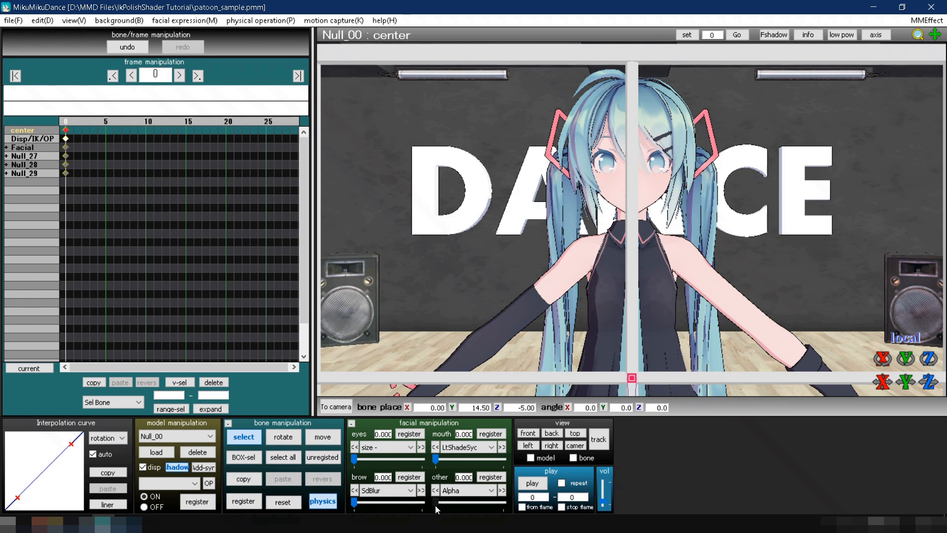
# Set the controller's Alpha and LtShadeSyc morphs to their maximum of 1 and register both
pyautogui.moveTo(437, 503); pyautogui.dragTo(514, 498)
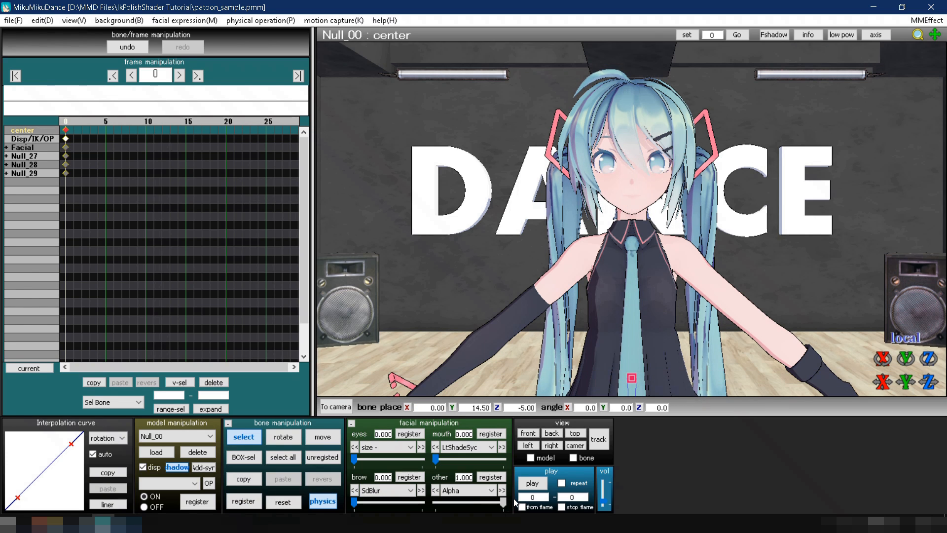
pyautogui.click(494, 477)
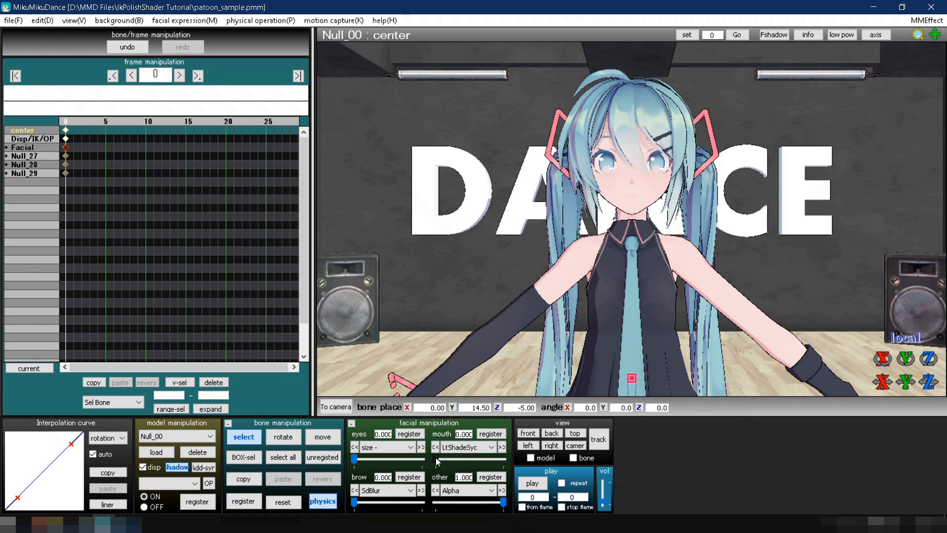
pyautogui.moveTo(434, 459); pyautogui.dragTo(520, 458)
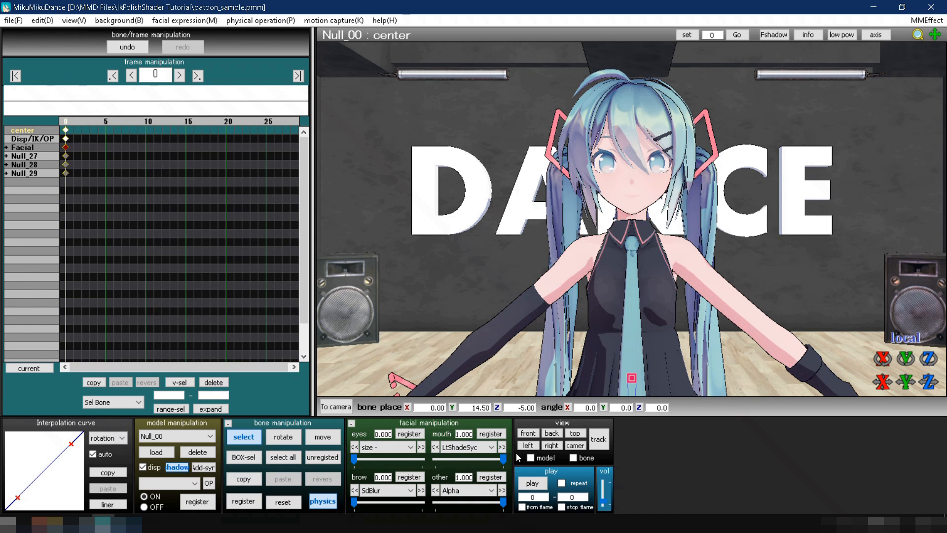
pyautogui.click(499, 435)
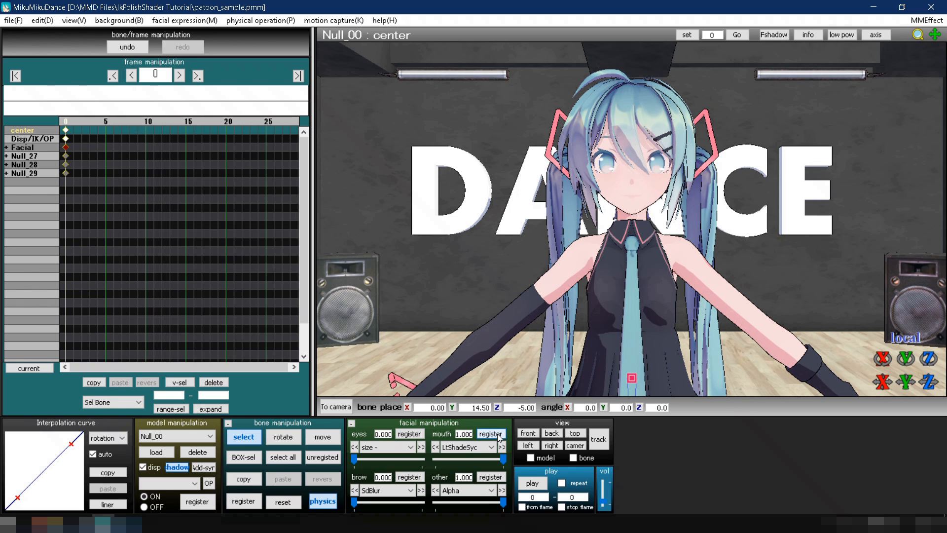
# Choose the controller's Null_18 morph and set its value to 0.7
pyautogui.click(490, 491)
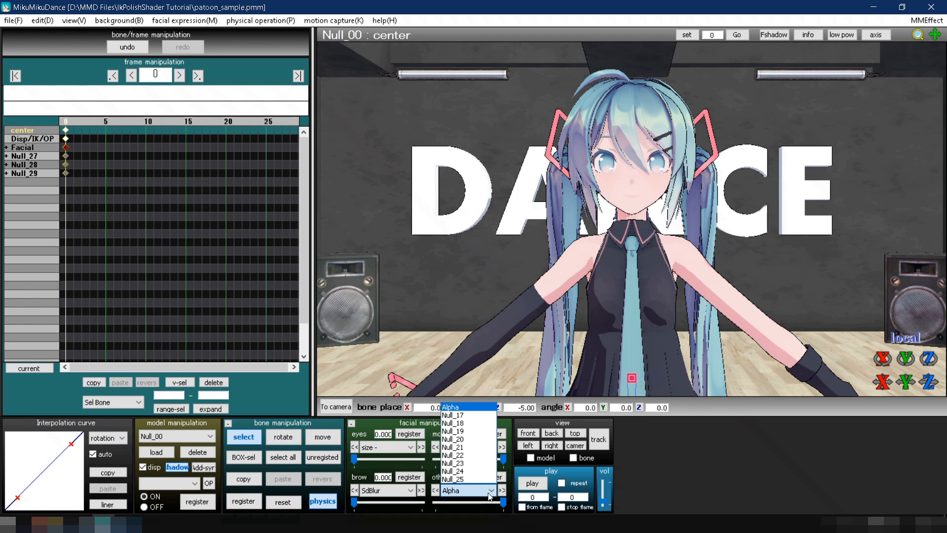
pyautogui.click(472, 422)
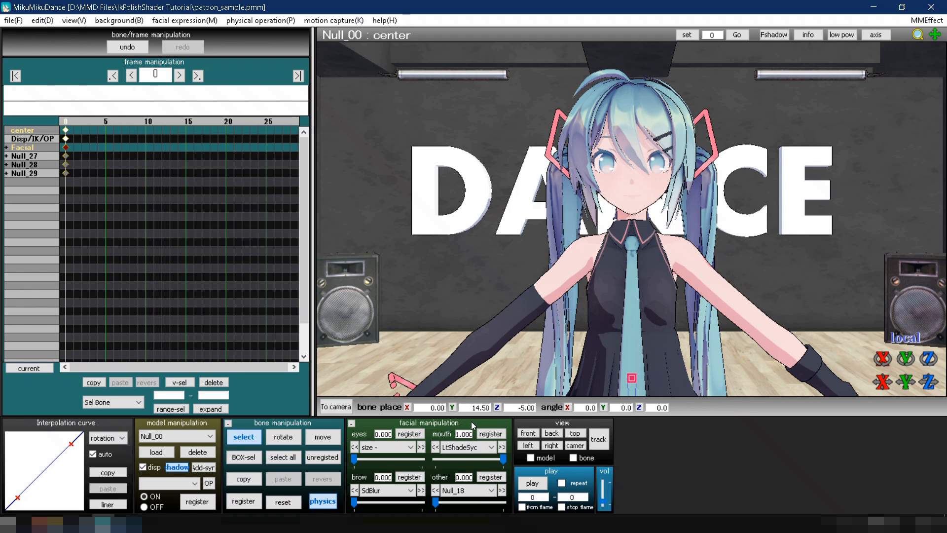
pyautogui.doubleClick(460, 478)
pyautogui.write('0.7')
pyautogui.press('Return')
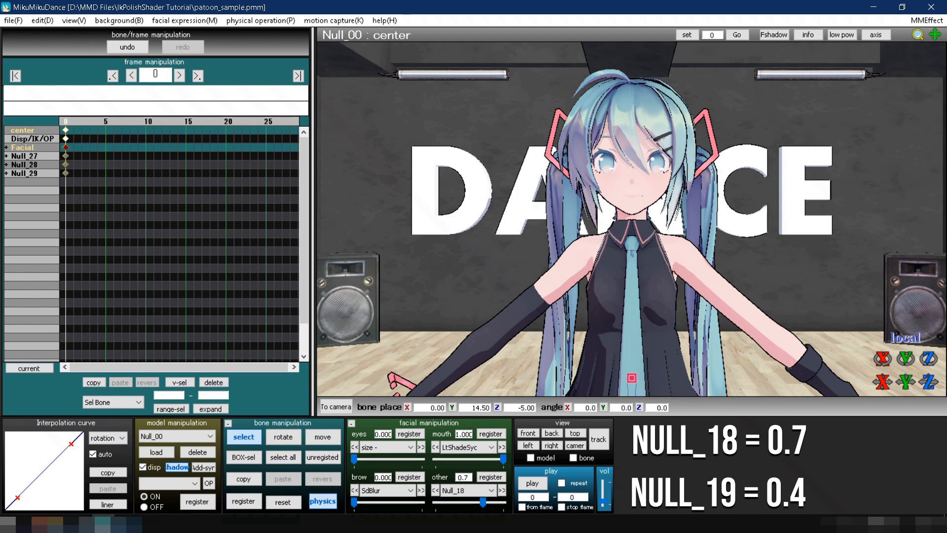
# Register the controller's Null_18 morph, and set the Null_19 morph to 0.4 and register it
pyautogui.click(495, 478)
pyautogui.click(502, 490)
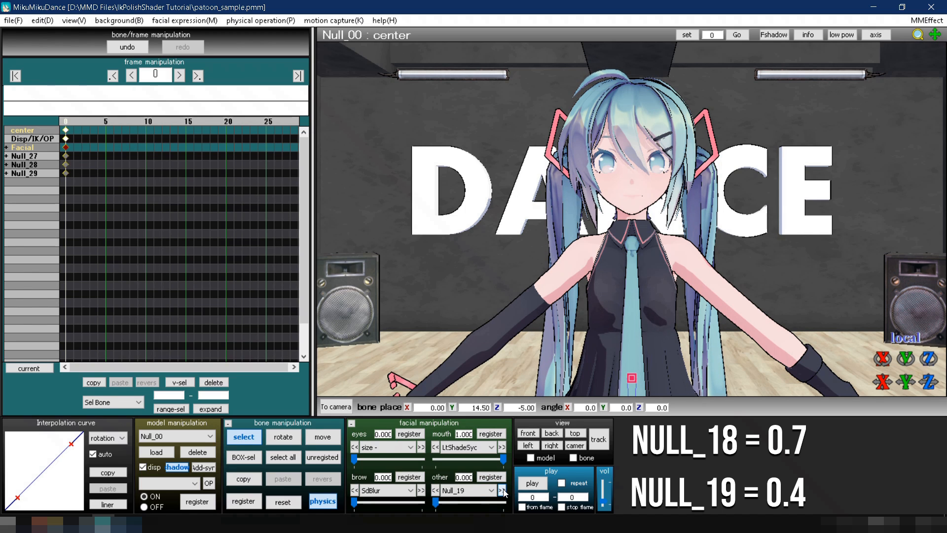
pyautogui.click(469, 504)
pyautogui.click(468, 503)
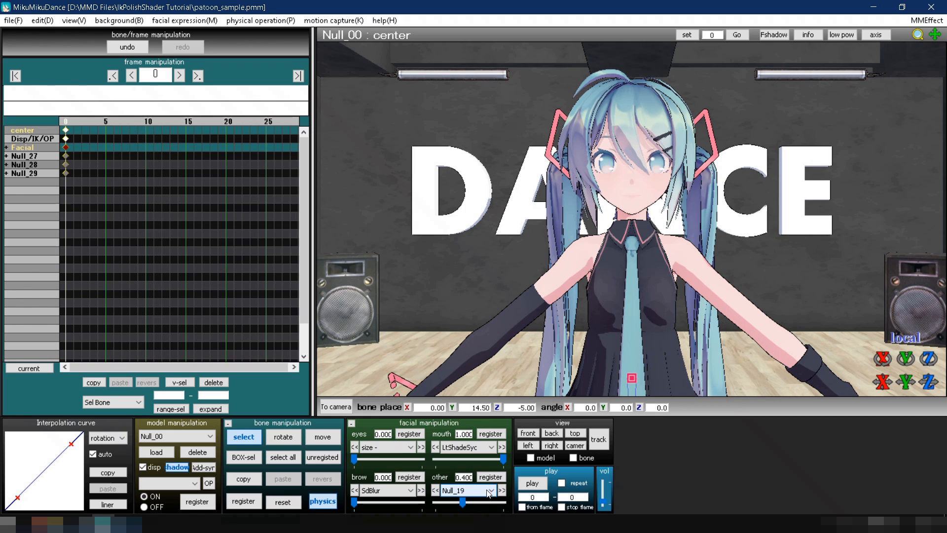
pyautogui.click(494, 478)
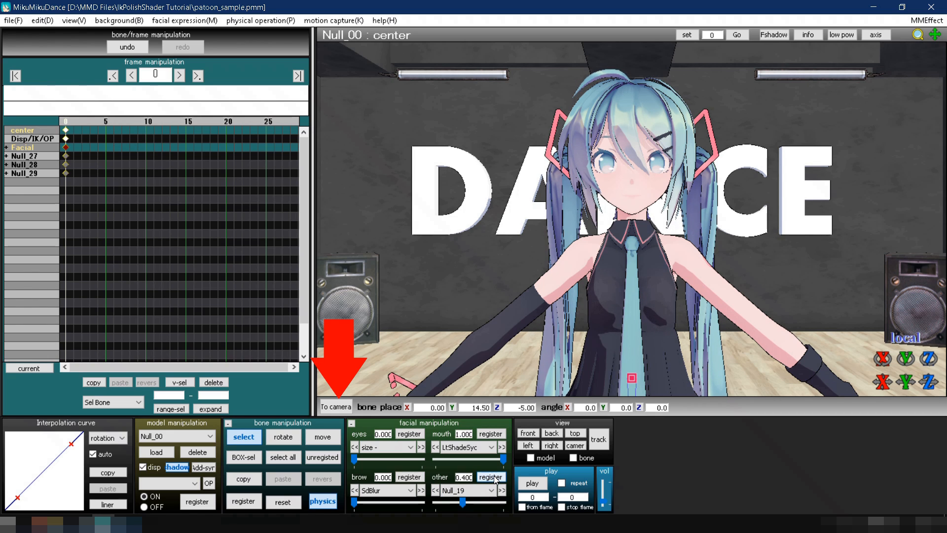
# Switch to camera mode and load the Diffusion accessory from the Diffusion7 folder inside Effects
pyautogui.click(341, 406)
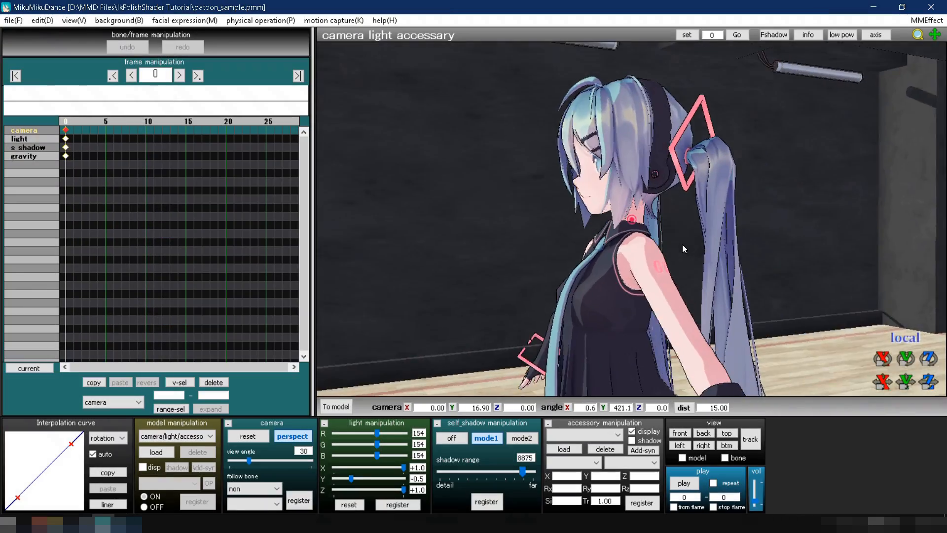
pyautogui.moveTo(683, 244); pyautogui.dragTo(396, 242, button='right')
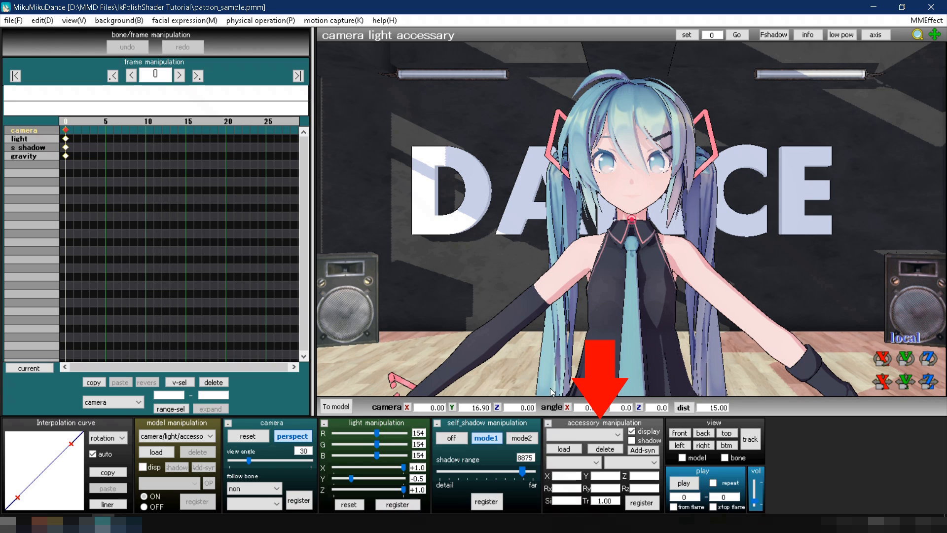
pyautogui.click(563, 449)
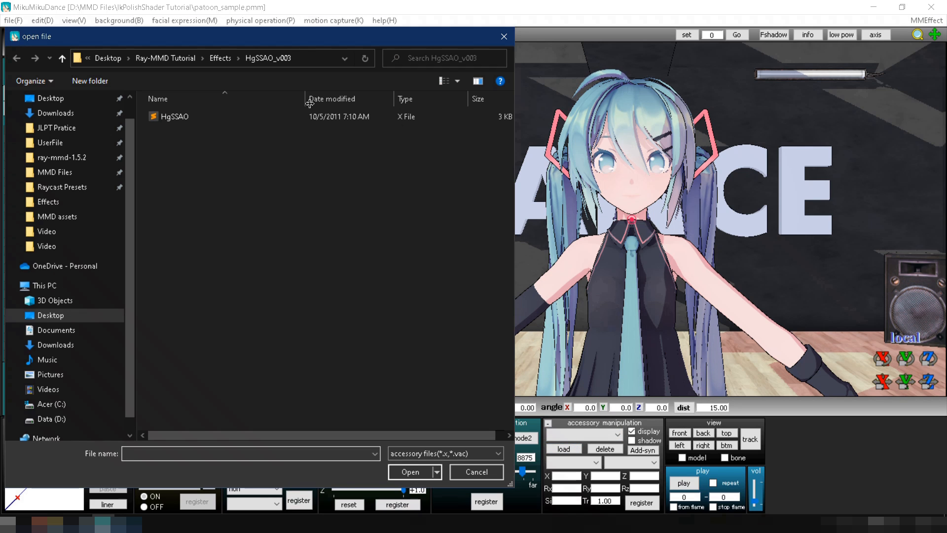
pyautogui.click(227, 58)
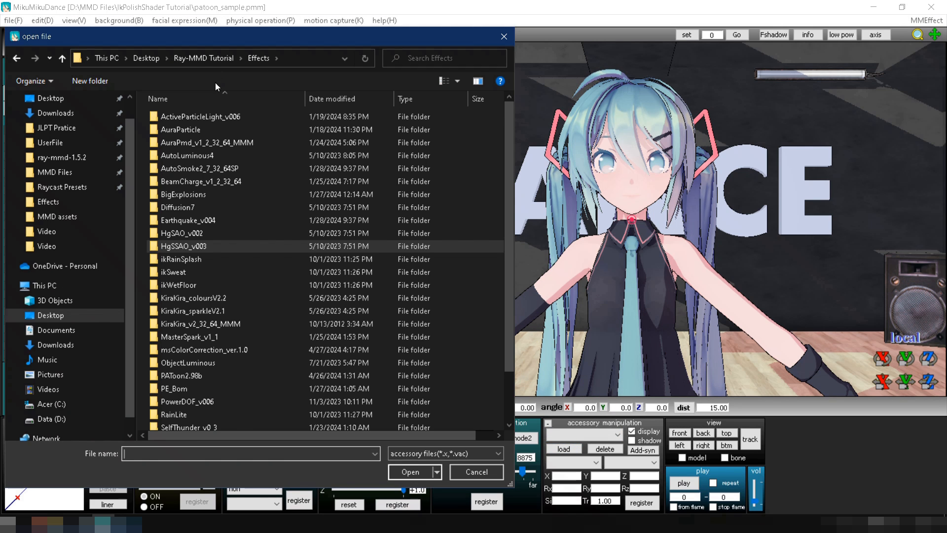
pyautogui.doubleClick(194, 206)
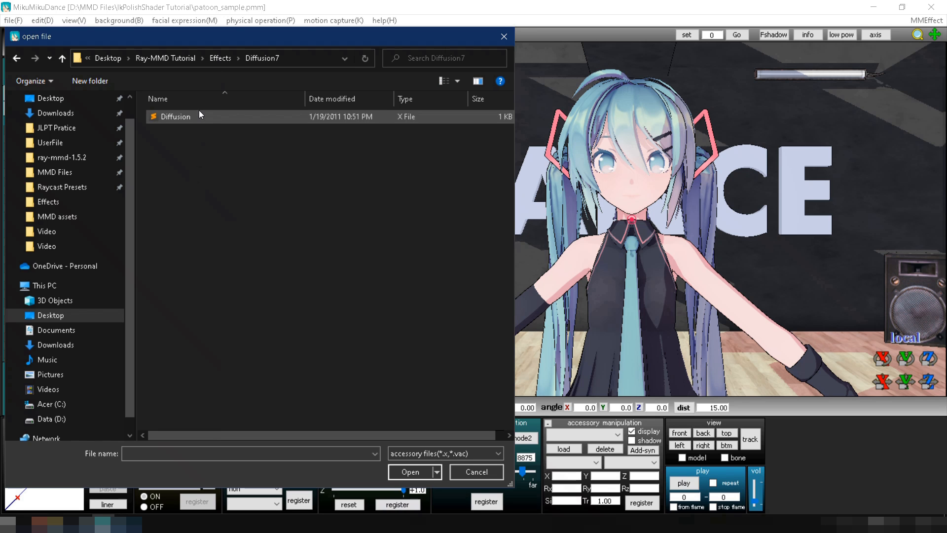
pyautogui.doubleClick(200, 112)
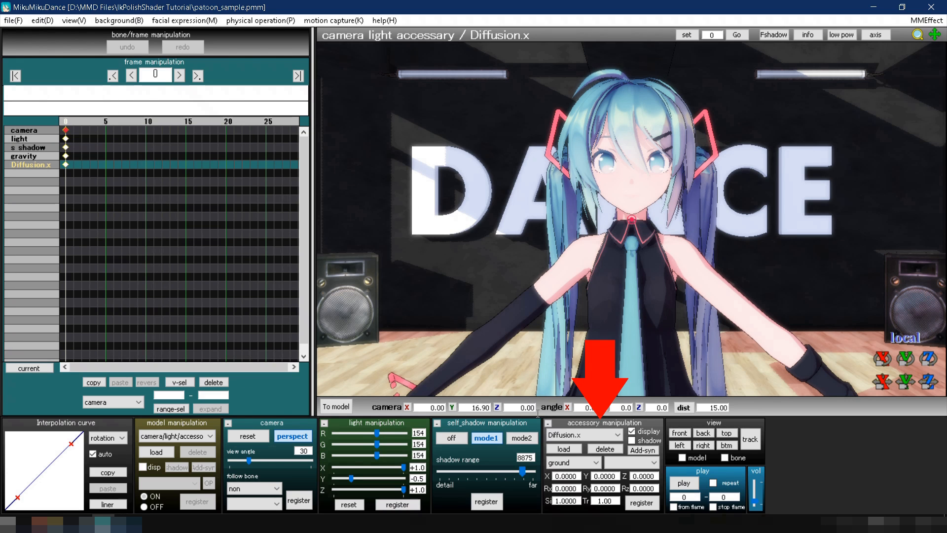
# Load the HgSAO accessory from the HgSAO_v002 folder inside Effects
pyautogui.click(563, 449)
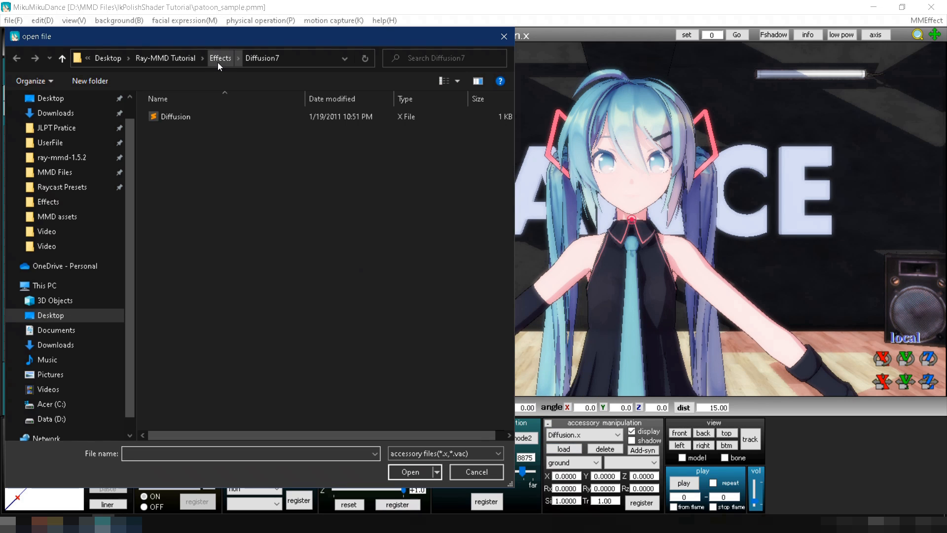
pyautogui.click(219, 59)
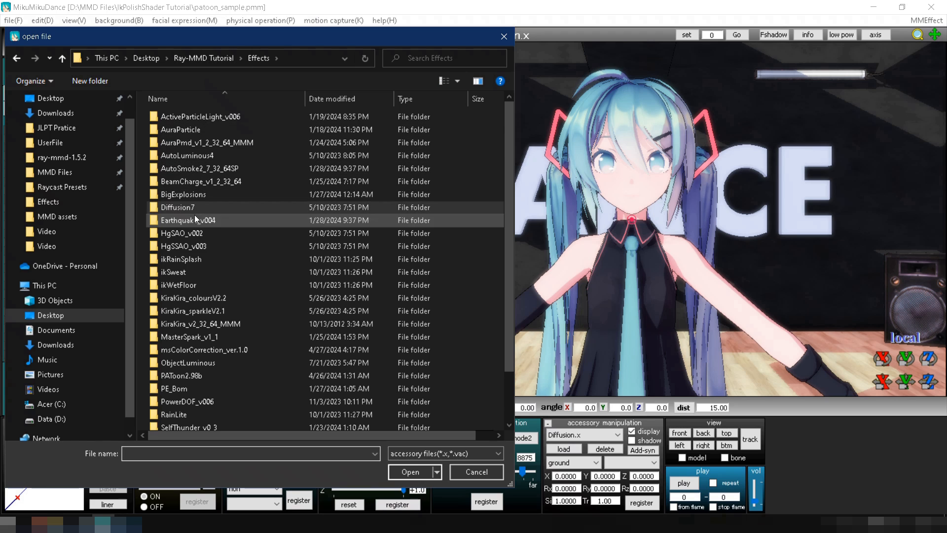
pyautogui.doubleClick(191, 234)
pyautogui.click(203, 118)
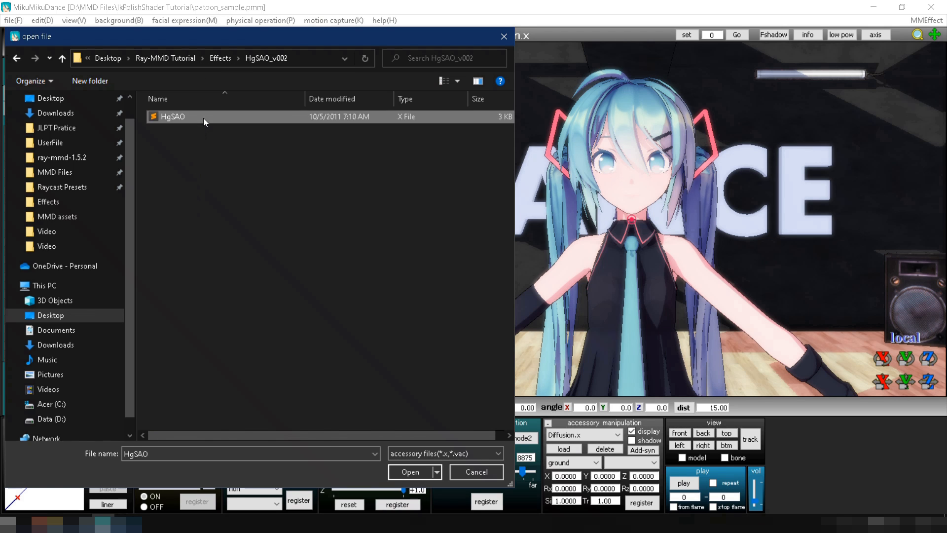
pyautogui.doubleClick(203, 118)
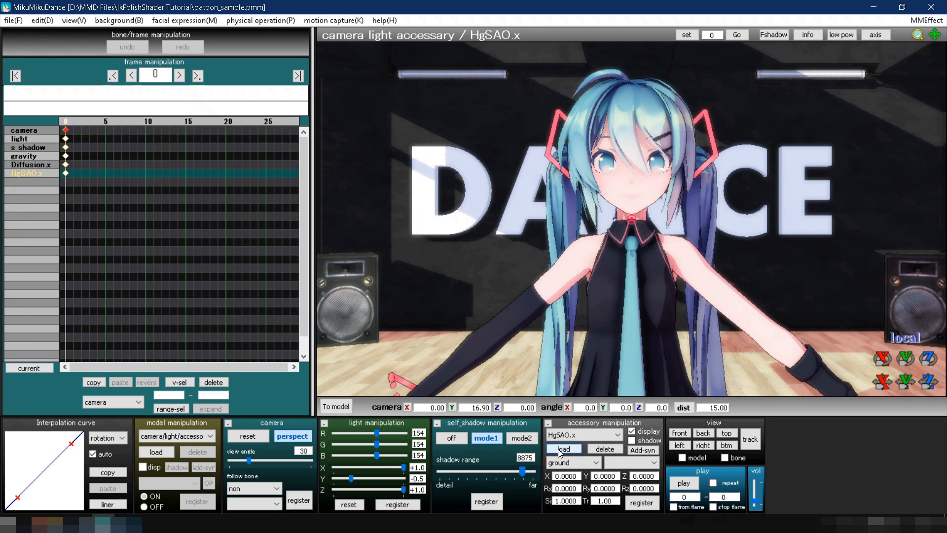
# Load the HgSSAO accessory from the HgSSAO_v003 folder inside Effects
pyautogui.click(562, 449)
pyautogui.click(220, 60)
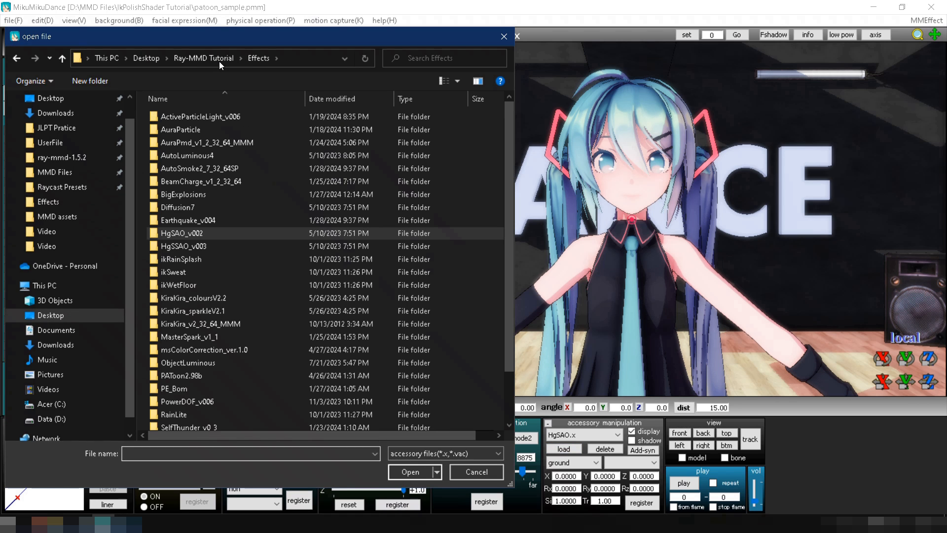
pyautogui.doubleClick(191, 243)
pyautogui.click(203, 119)
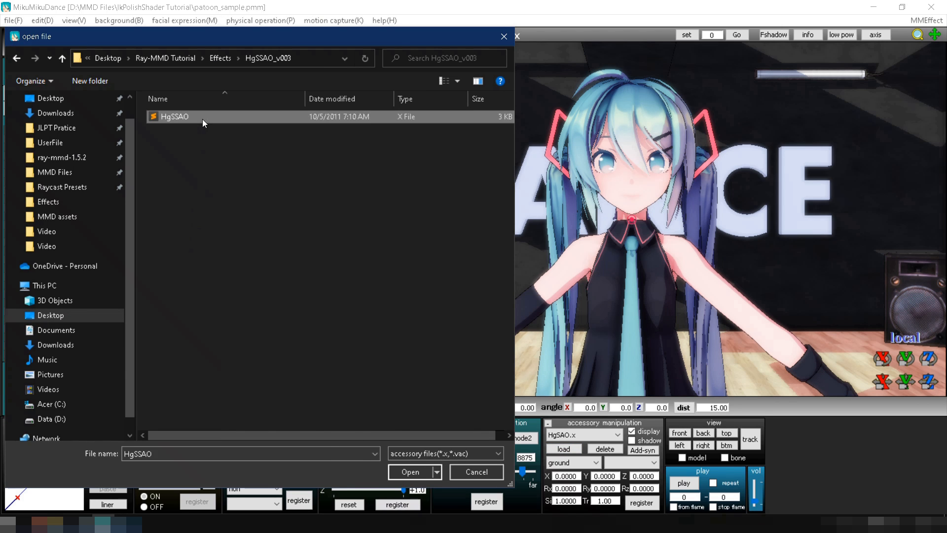
pyautogui.doubleClick(202, 119)
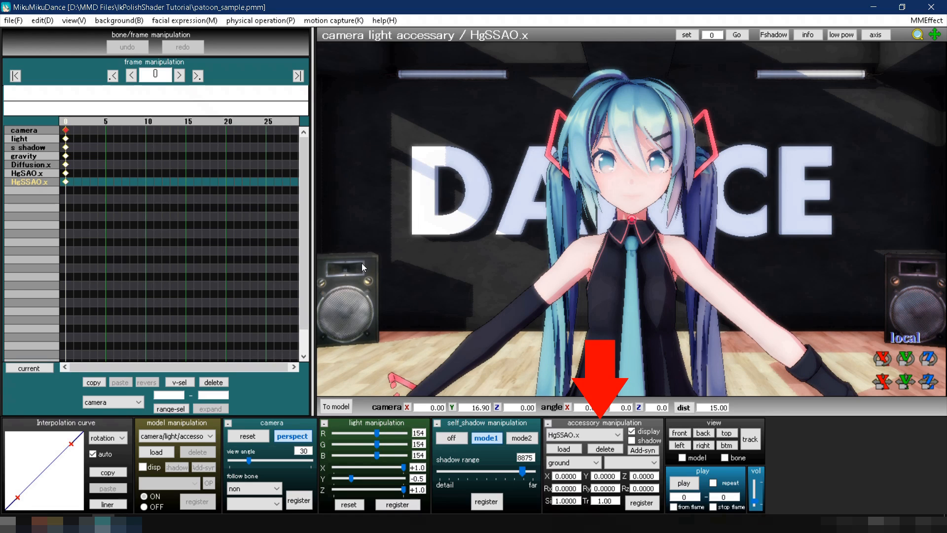
# Load the AutoLuminous accessory from the AutoLuminous4 folder inside Effects
pyautogui.click(556, 448)
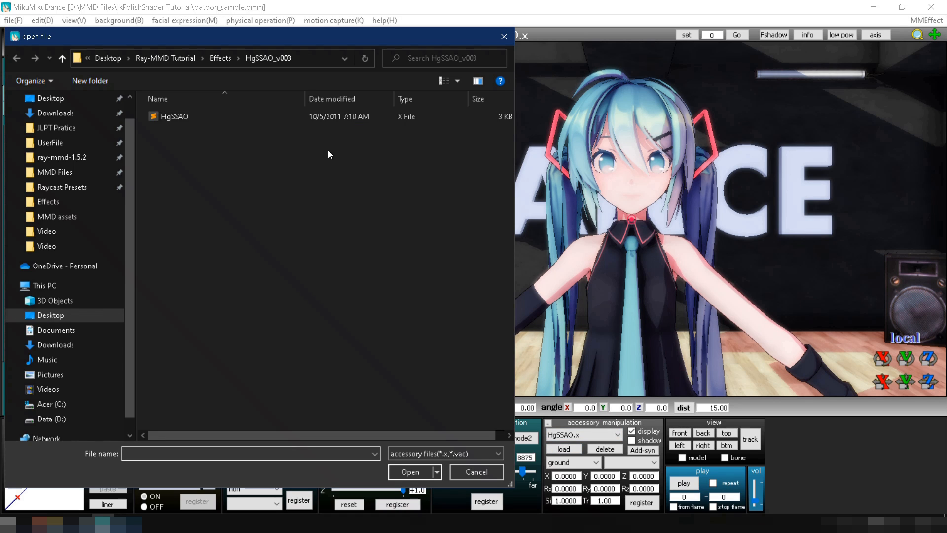
pyautogui.click(217, 59)
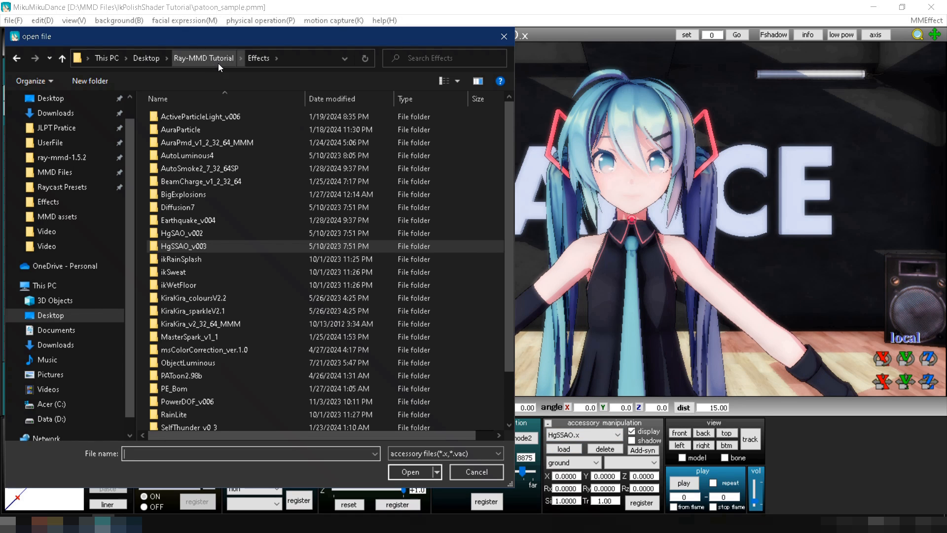
pyautogui.doubleClick(198, 156)
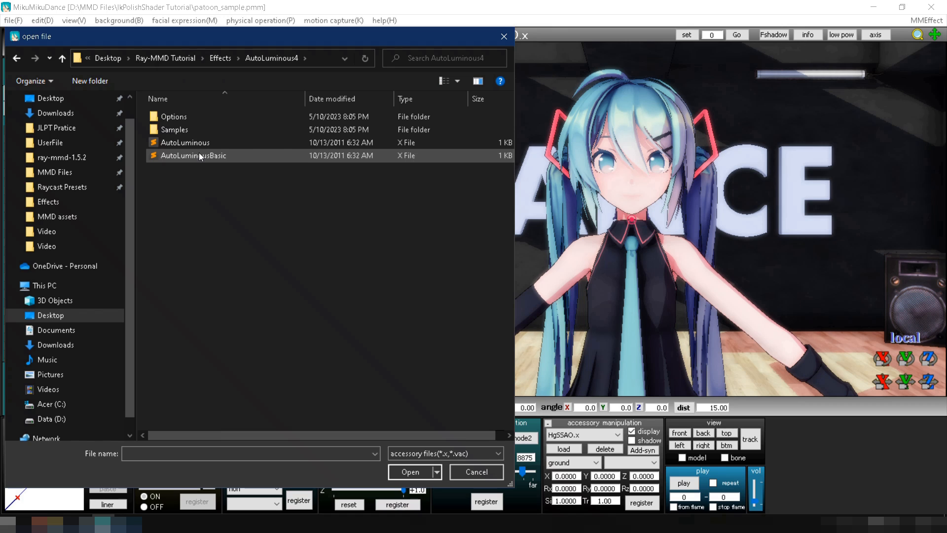
pyautogui.doubleClick(202, 148)
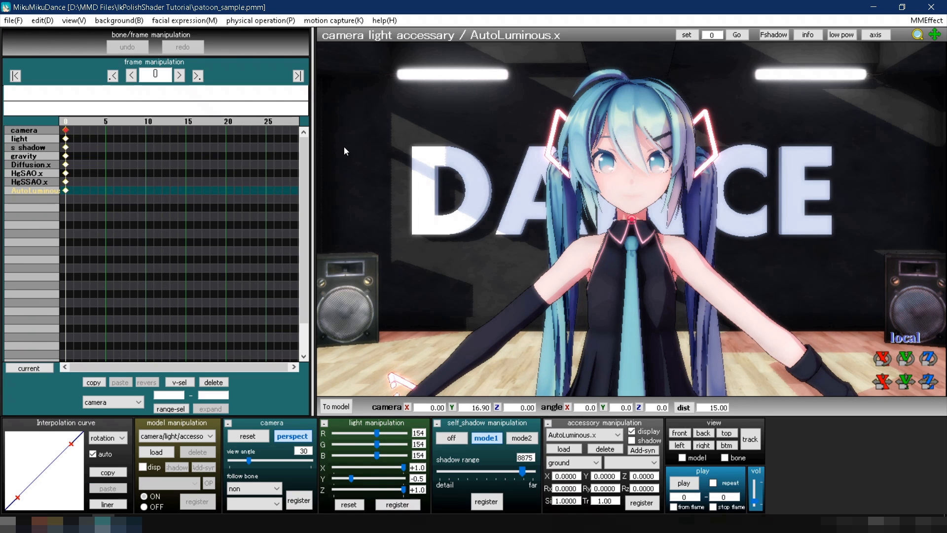
# Open MMEffect's effect mapping and show the AL_EmitterRT render target
pyautogui.click(926, 22)
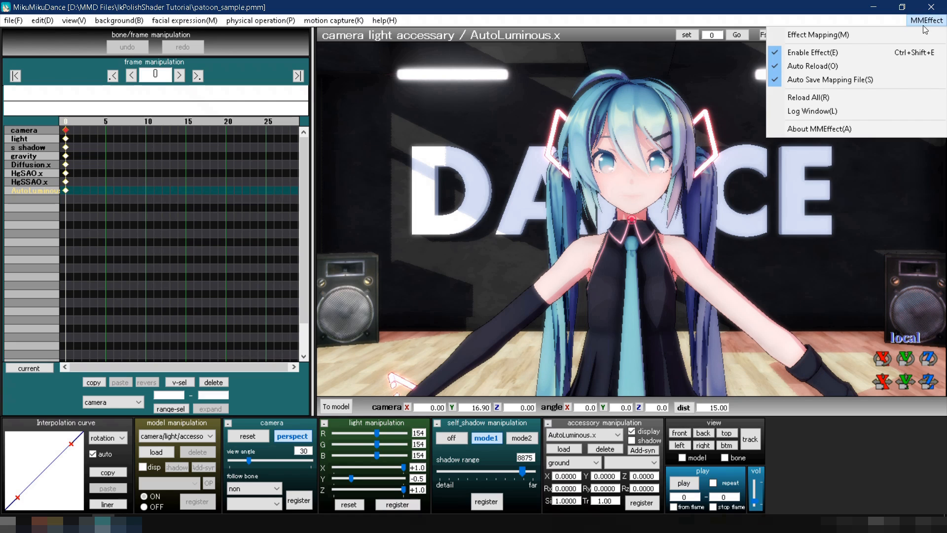
pyautogui.click(819, 34)
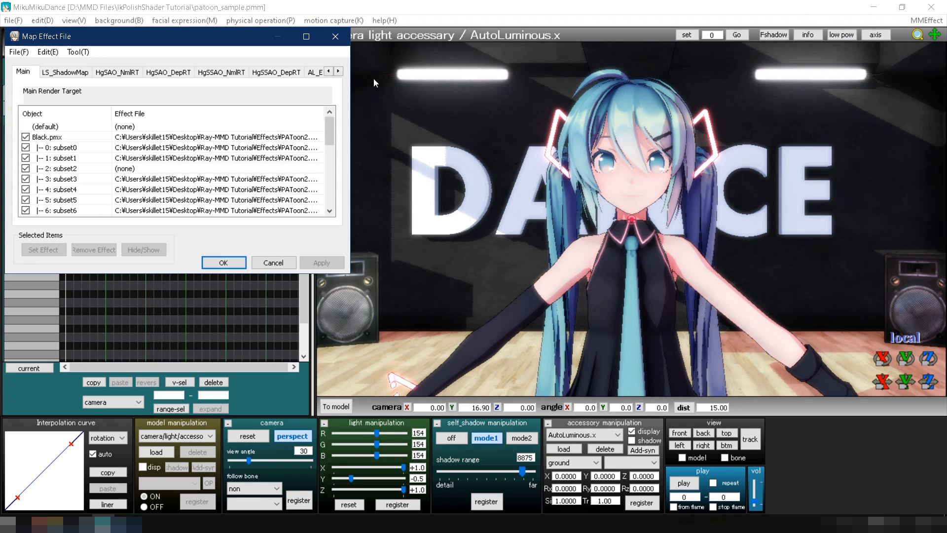
pyautogui.click(339, 71)
pyautogui.click(338, 71)
pyautogui.click(248, 72)
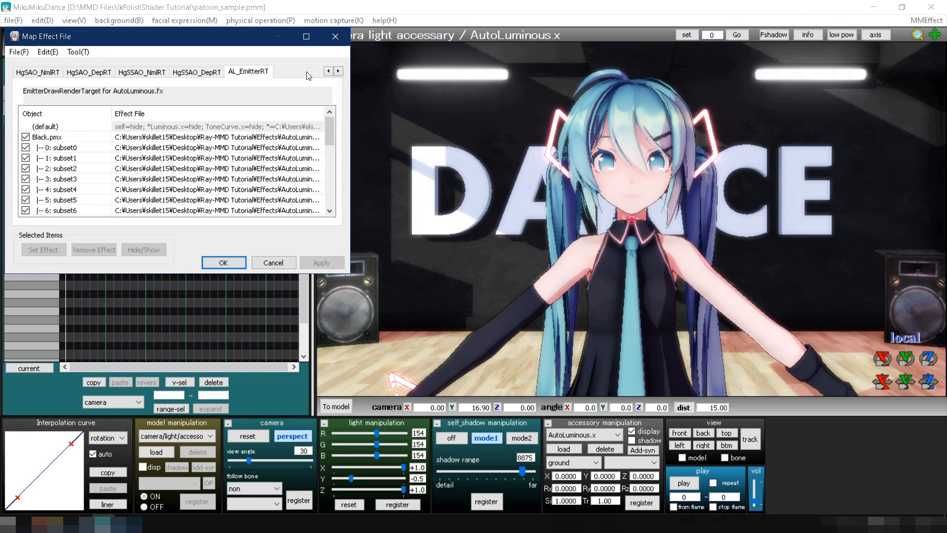
# Assign full_saturate from AutoLuminous4's Options folder to subset12 and subset13 of Black.pmx, apply it and close the mapping
pyautogui.scroll(-1, 174, 138)
pyautogui.scroll(-2, 174, 138)
pyautogui.click(113, 179)
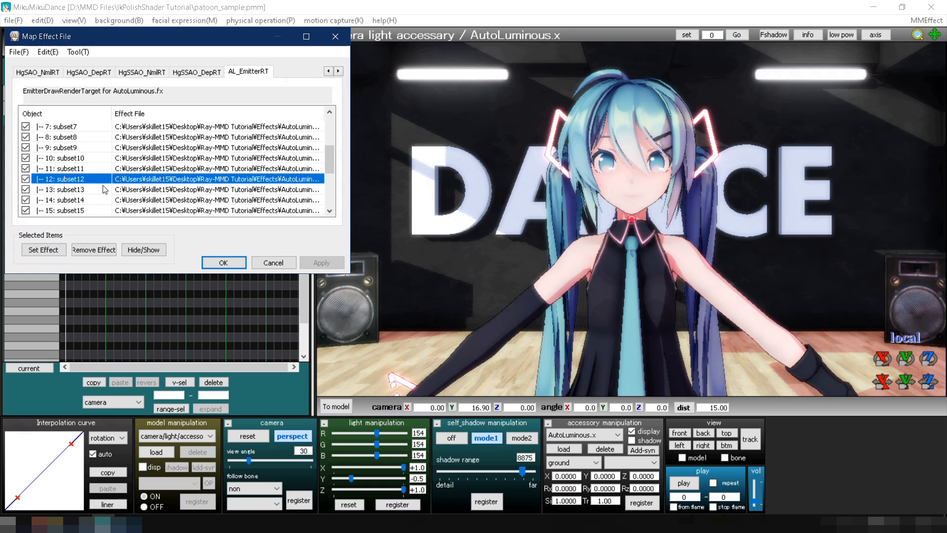
pyautogui.keyDown('shift'); pyautogui.click(105, 188); pyautogui.keyUp('shift')
pyautogui.rightClick(105, 188)
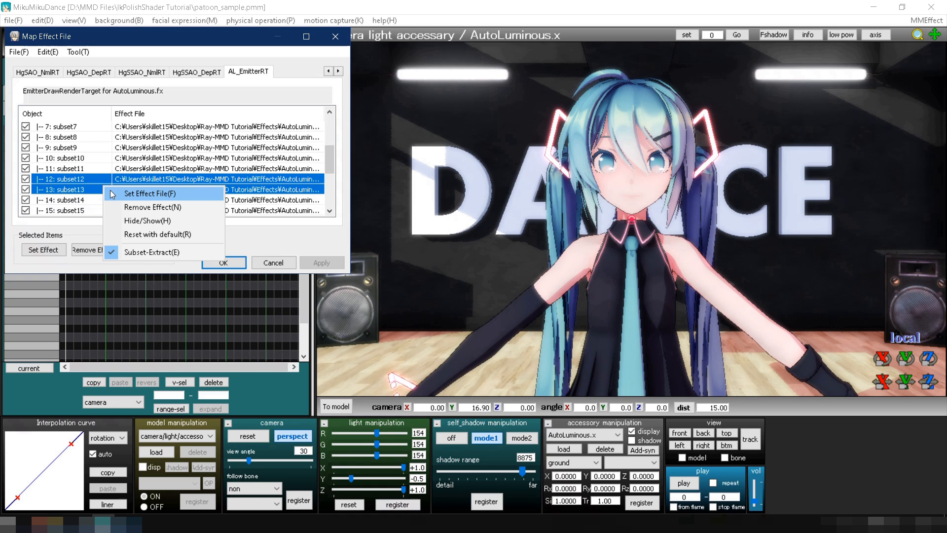
pyautogui.click(112, 193)
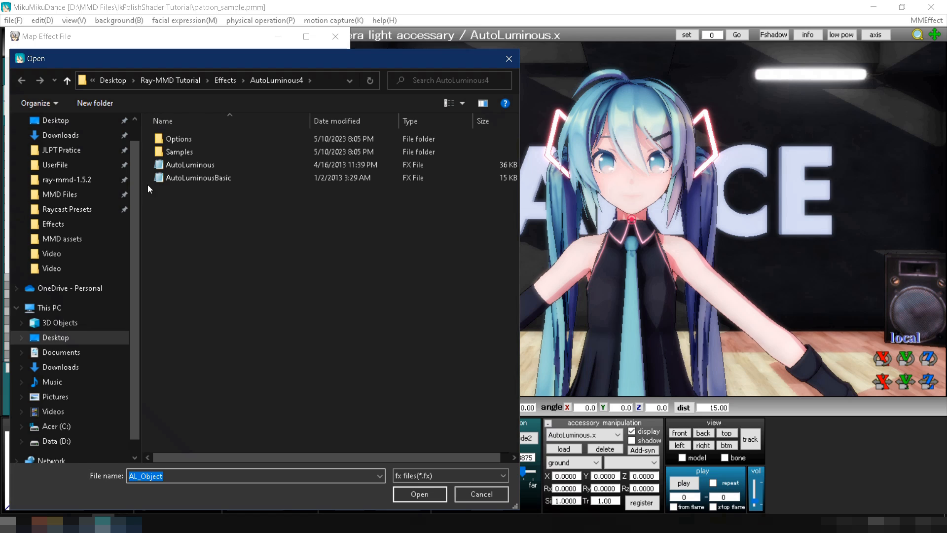
pyautogui.click(197, 143)
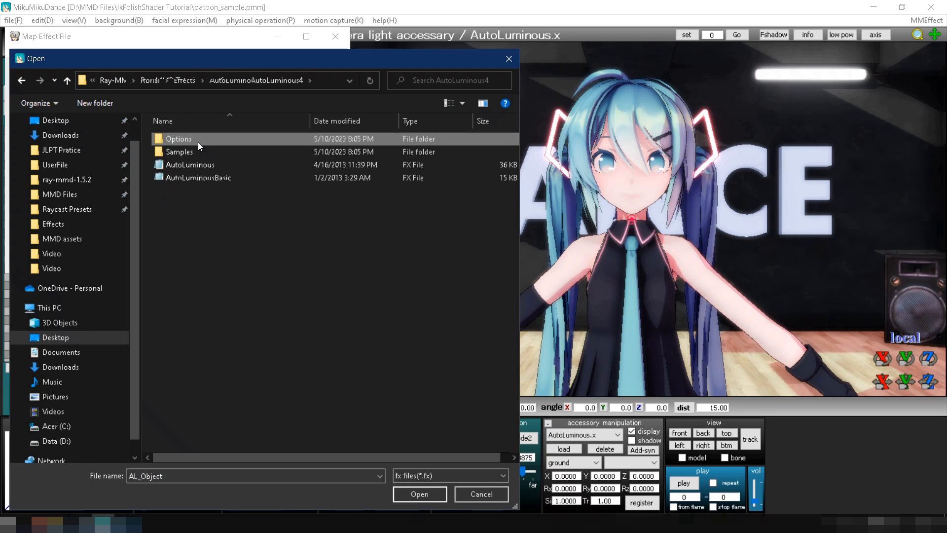
pyautogui.doubleClick(198, 142)
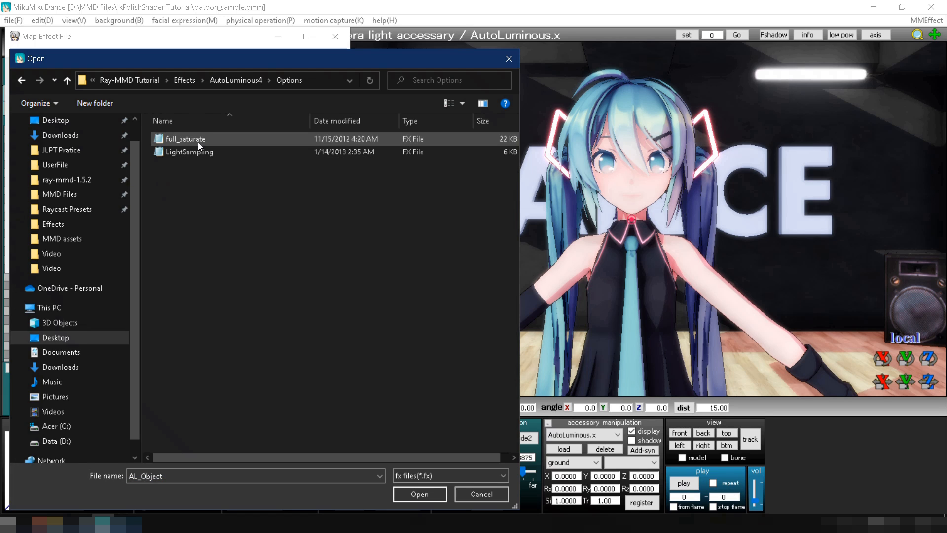
pyautogui.doubleClick(198, 145)
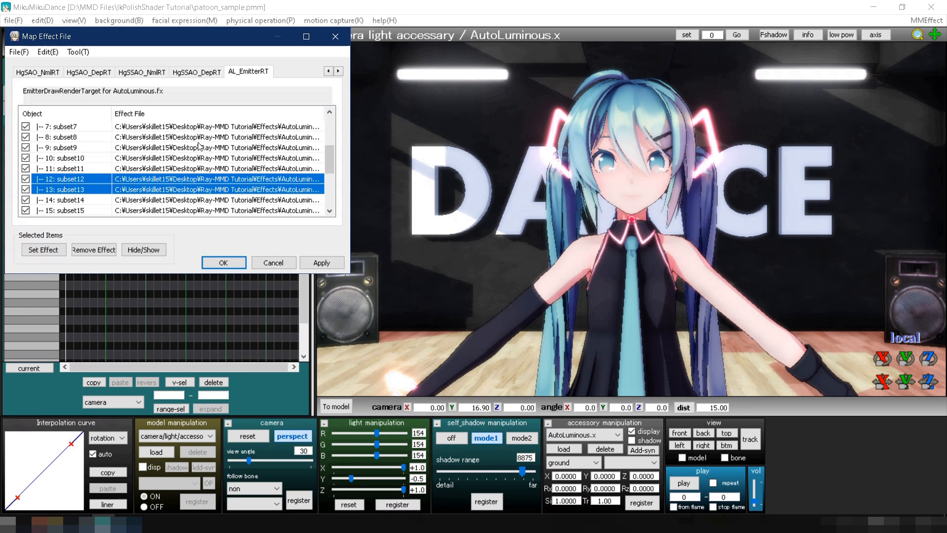
pyautogui.click(321, 262)
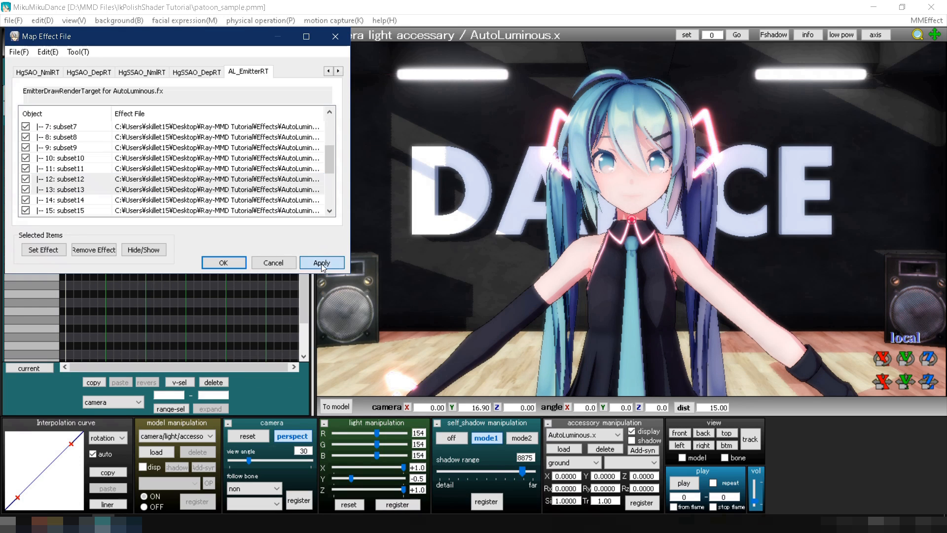
pyautogui.click(227, 262)
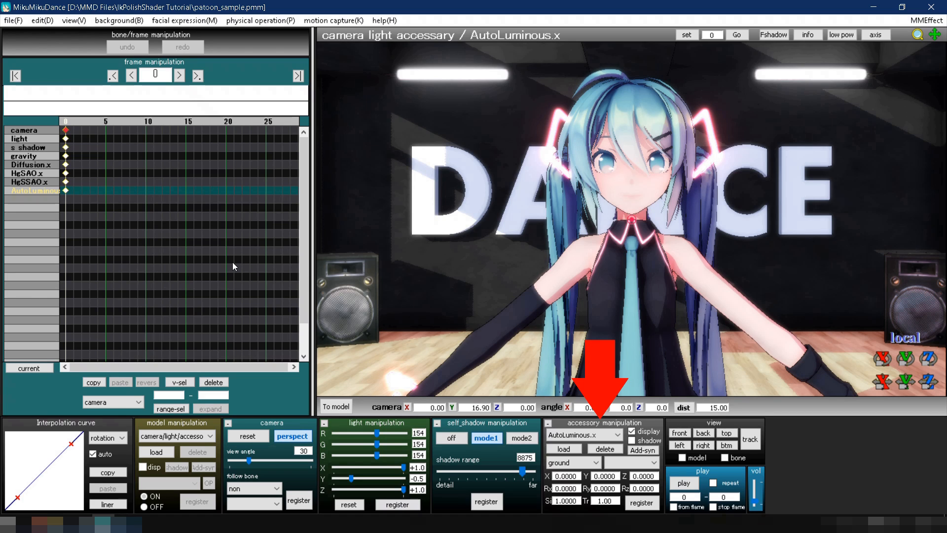
# Load the msColorCorrection accessory from the msColorCorrection_ver.1.0 folder inside Effects
pyautogui.click(565, 449)
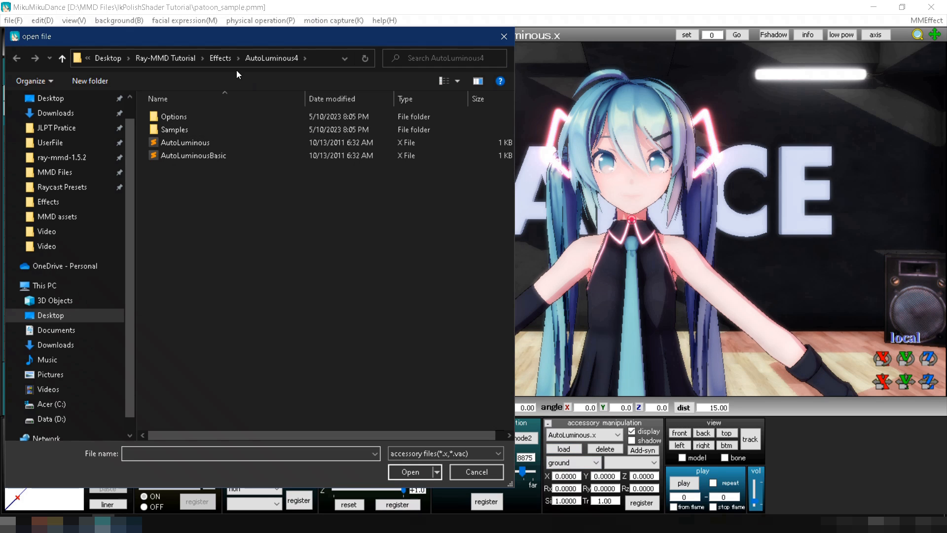
pyautogui.click(222, 59)
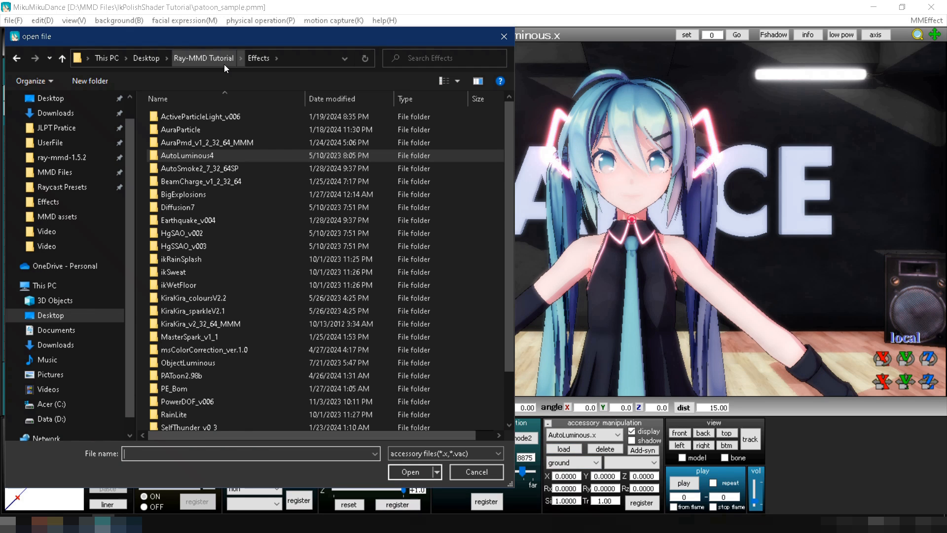
pyautogui.doubleClick(232, 347)
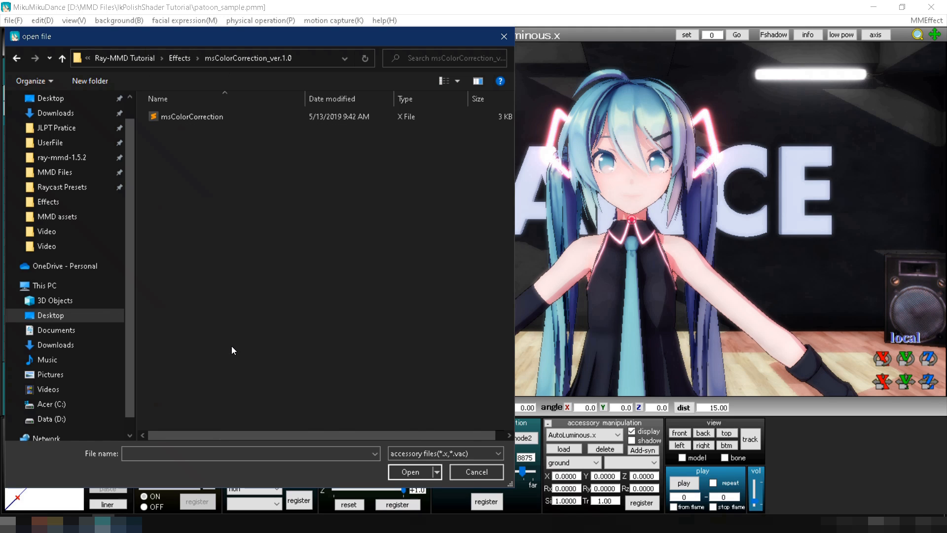
pyautogui.doubleClick(224, 123)
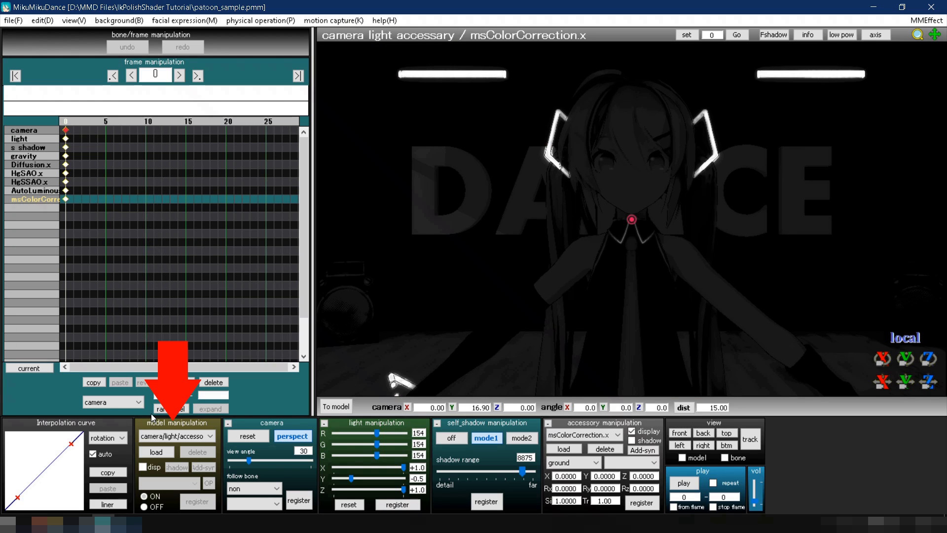
# Load the msColorCorrectionController model from the msColorCorrection_ver.1.0 folder inside Effects
pyautogui.click(160, 452)
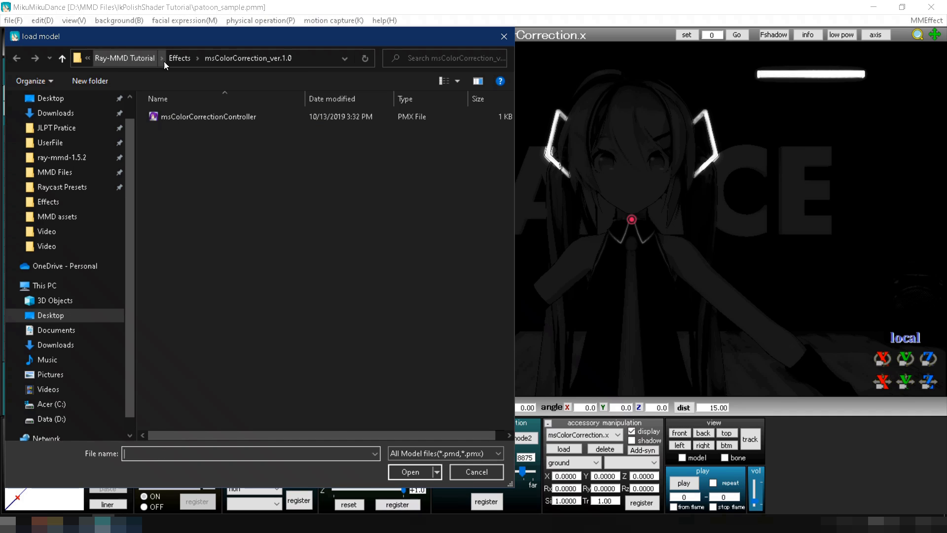
pyautogui.click(178, 59)
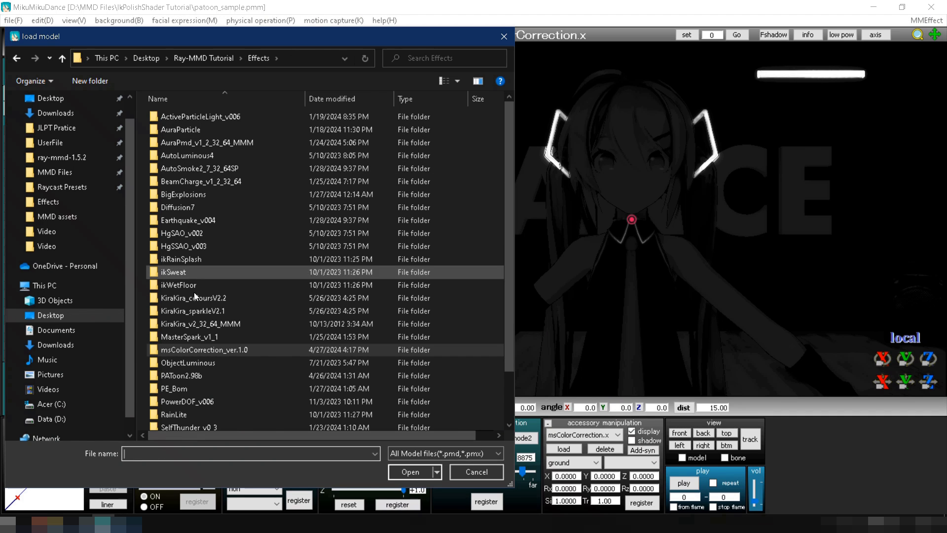
pyautogui.click(194, 351)
pyautogui.doubleClick(194, 350)
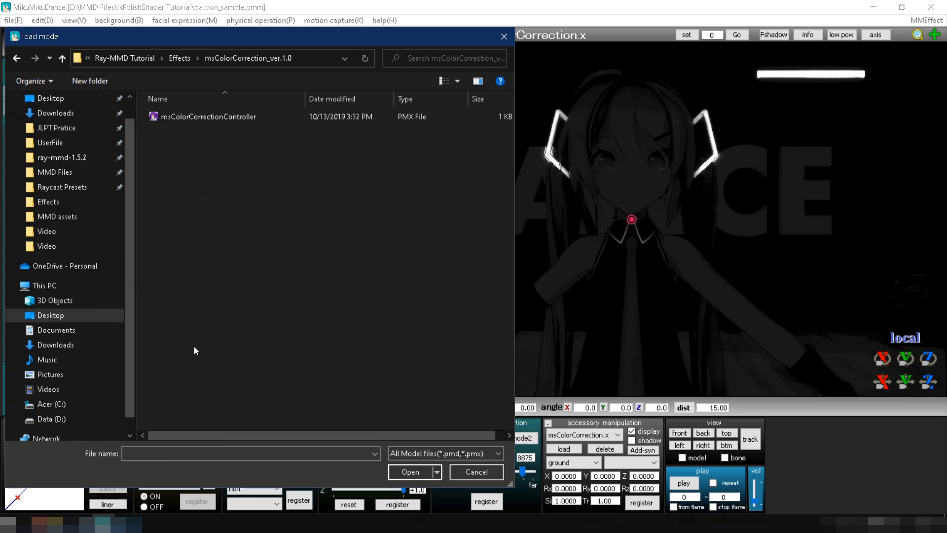
pyautogui.doubleClick(233, 117)
pyautogui.click(443, 295)
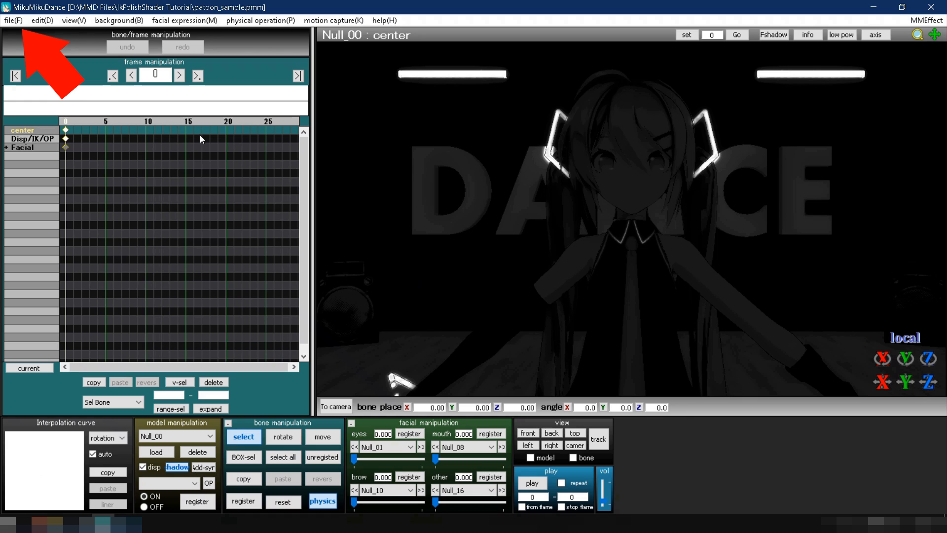
# Load the Default.vmd motion data from the msColorCorrection_ver.1.0 folder onto the color correction controller
pyautogui.click(17, 21)
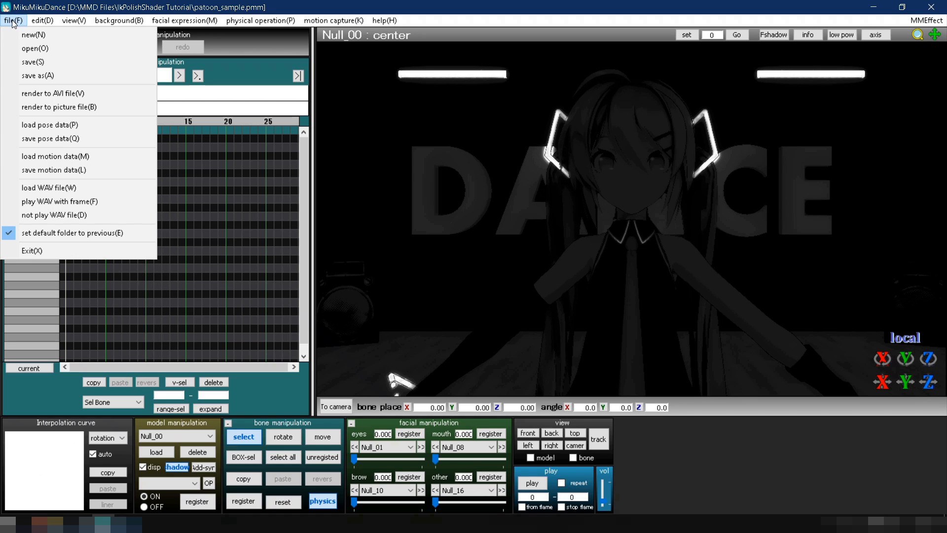
pyautogui.click(32, 156)
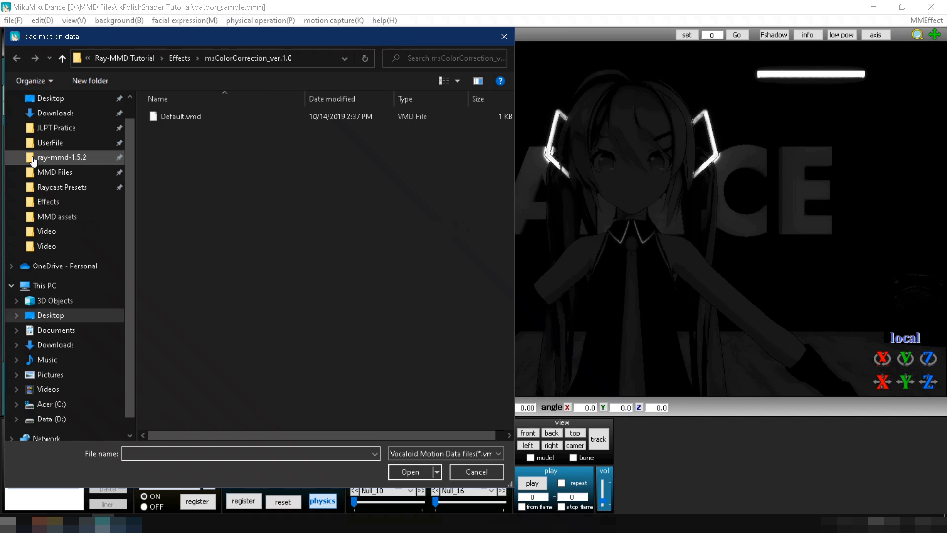
pyautogui.click(173, 58)
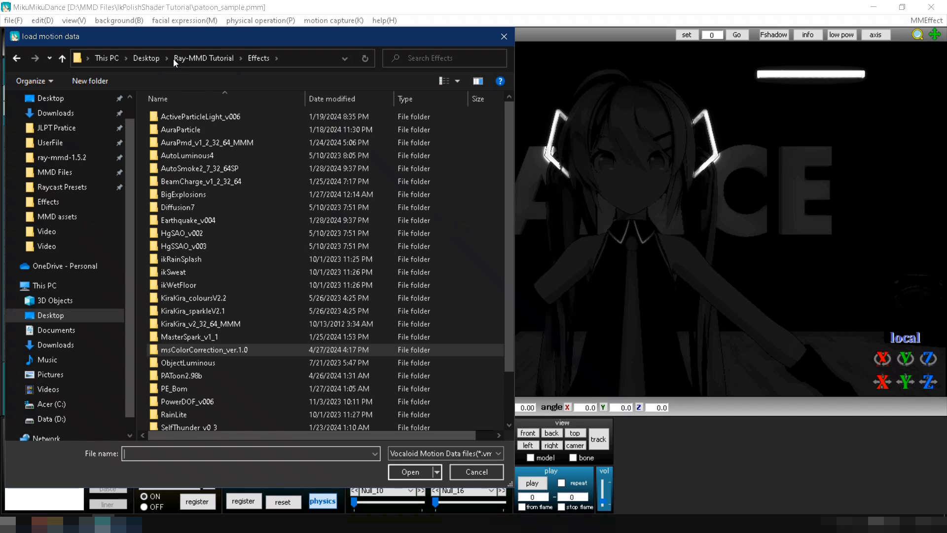
pyautogui.doubleClick(208, 349)
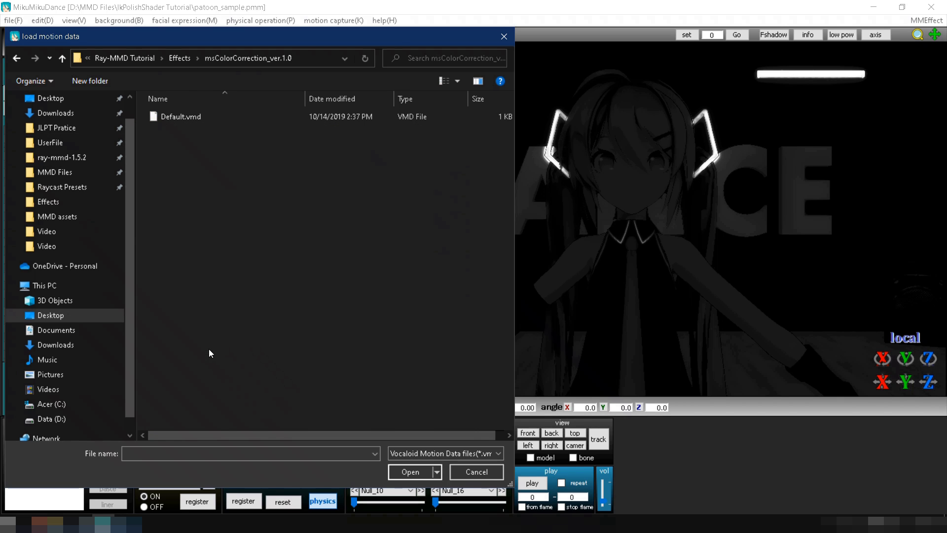
pyautogui.doubleClick(205, 118)
pyautogui.click(500, 308)
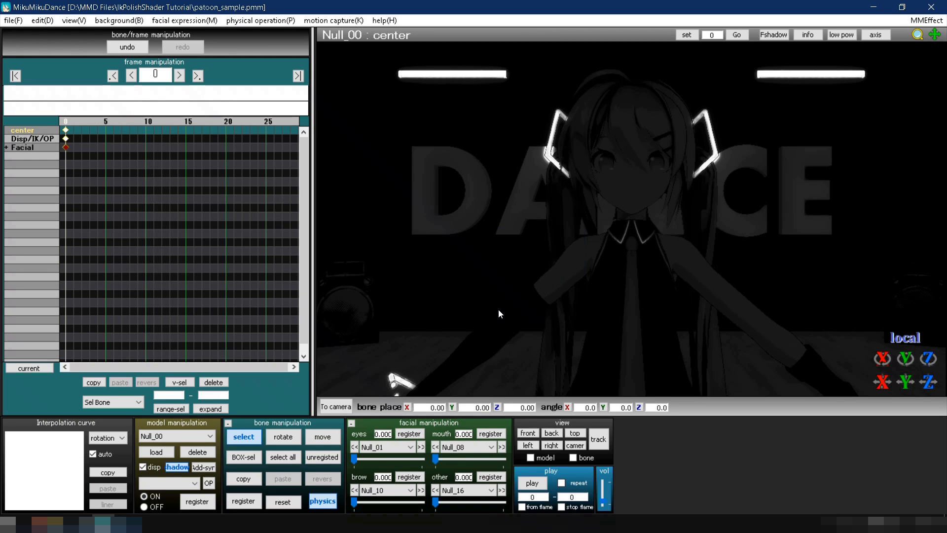
# Set the controller's Null_03 eyes morph to 0.3 and register it at frame 0
pyautogui.click(383, 446)
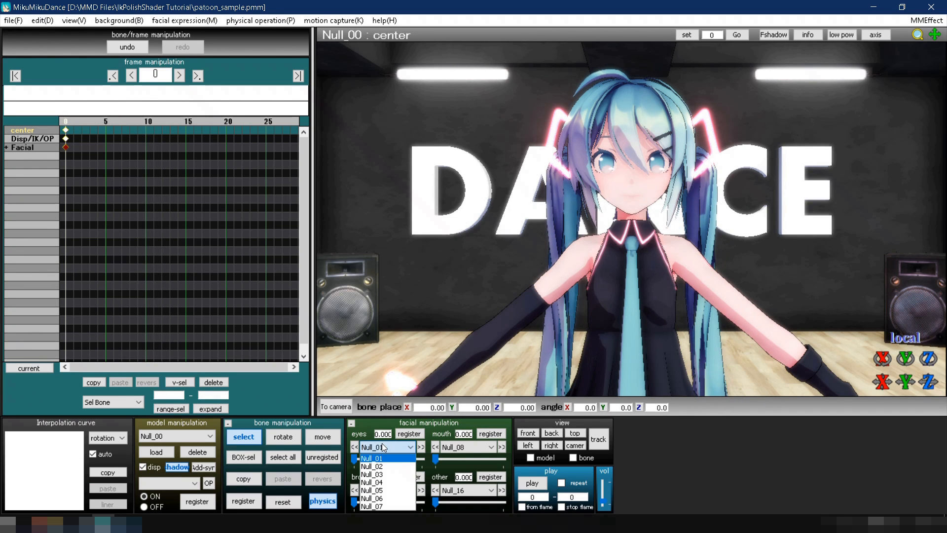
pyautogui.click(383, 475)
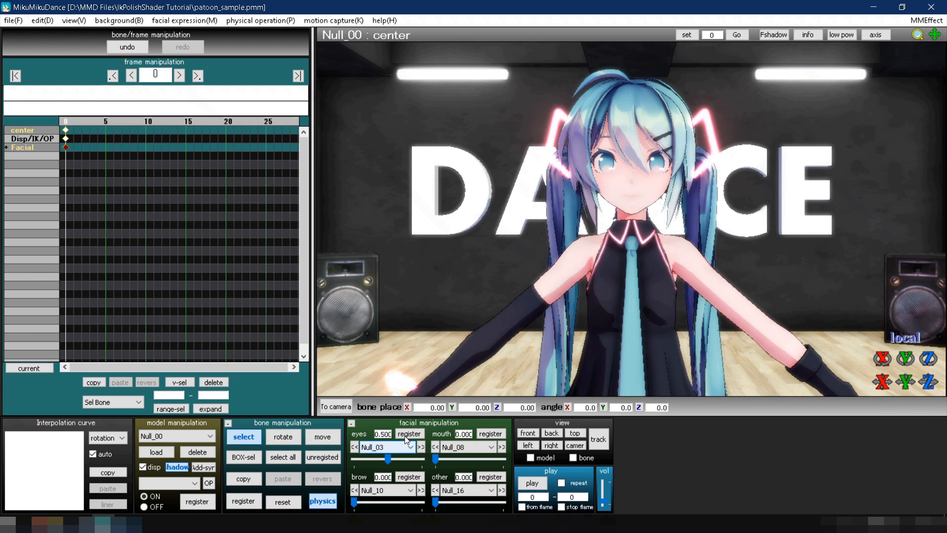
pyautogui.moveTo(355, 459); pyautogui.dragTo(375, 459)
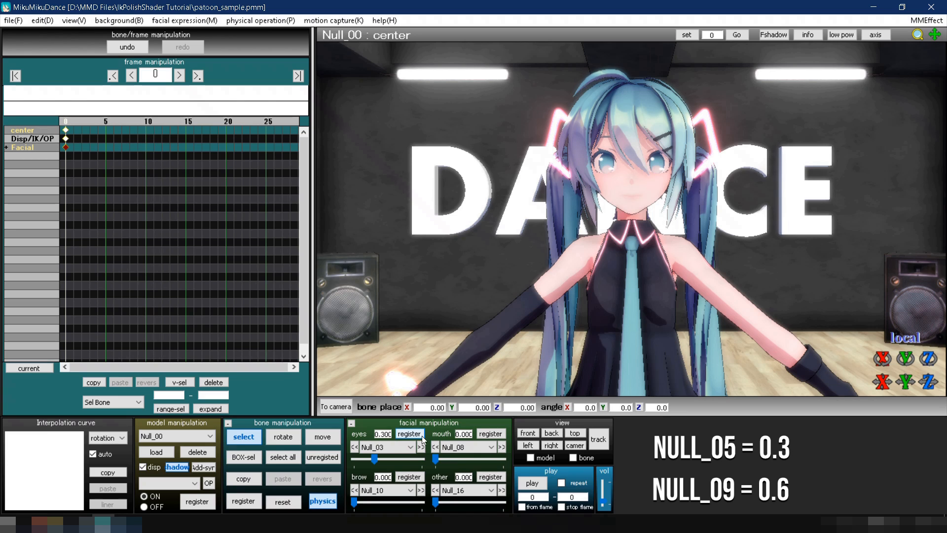
# Set the controller's Null_09 mouth morph to 0.6 and register it at frame 0
pyautogui.click(449, 446)
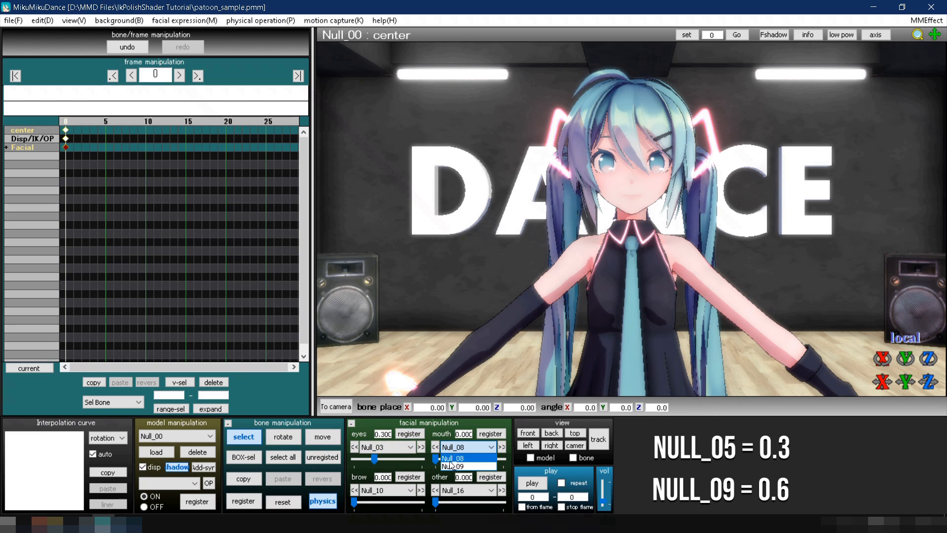
pyautogui.click(451, 467)
pyautogui.doubleClick(465, 433)
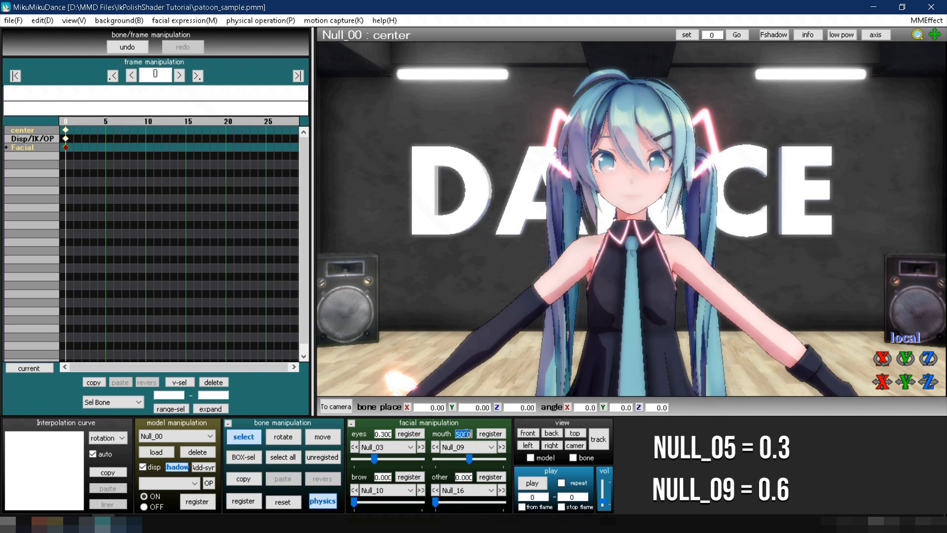
pyautogui.write('0.6')
pyautogui.press('Return')
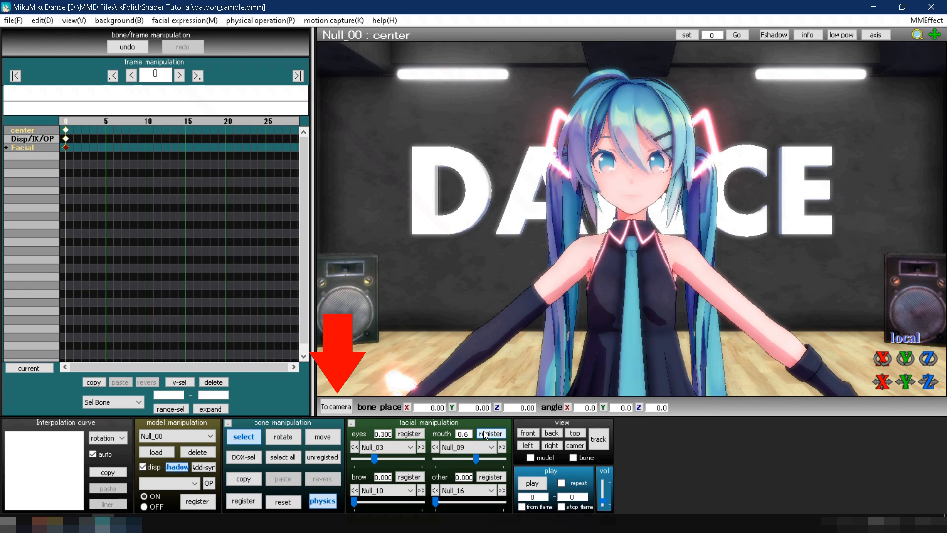
# Return to camera mode and load the PostRimLighting2D accessory from the PostRimLighting2D folder inside Effects
pyautogui.click(330, 406)
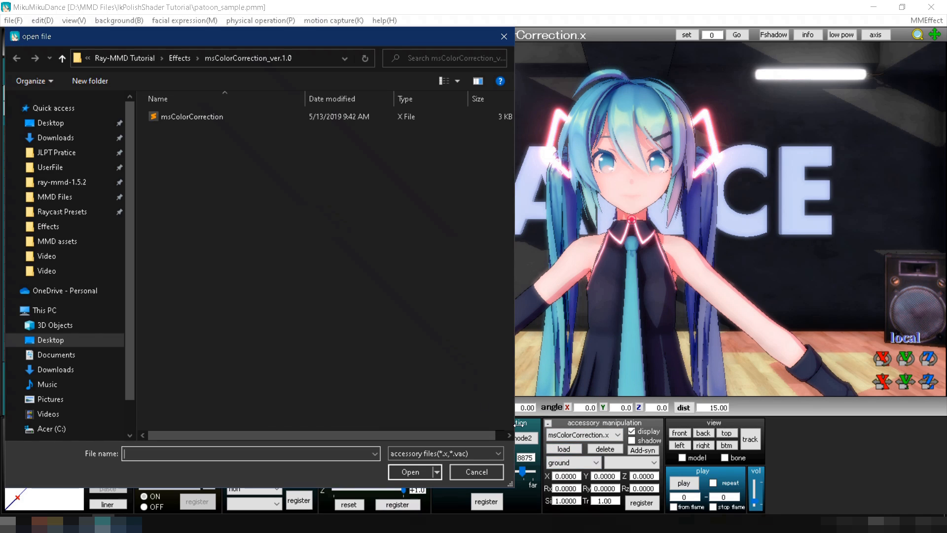
pyautogui.click(179, 58)
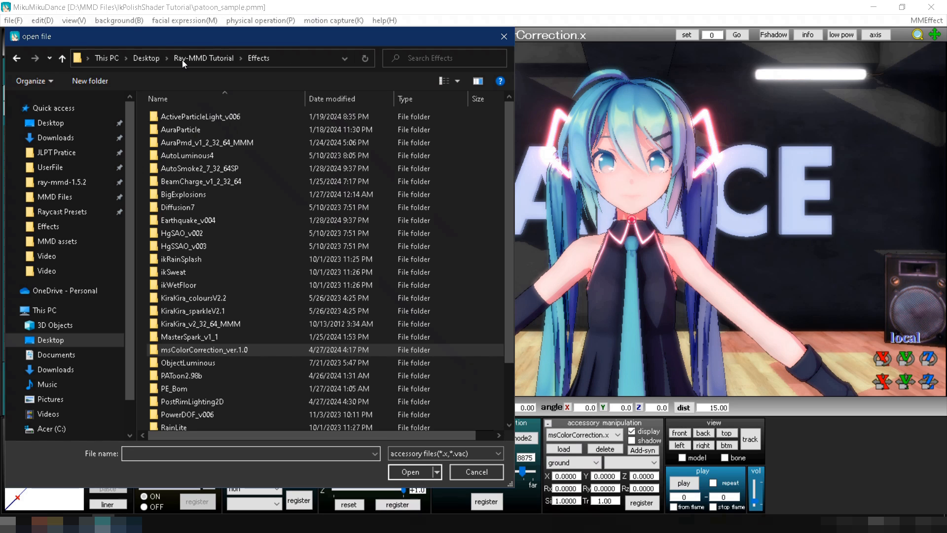
pyautogui.doubleClick(200, 404)
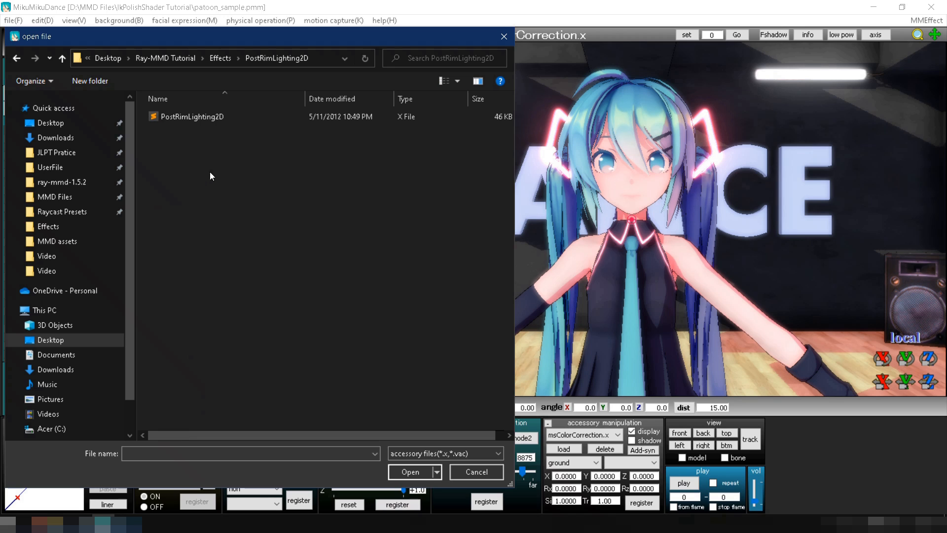
pyautogui.doubleClick(232, 120)
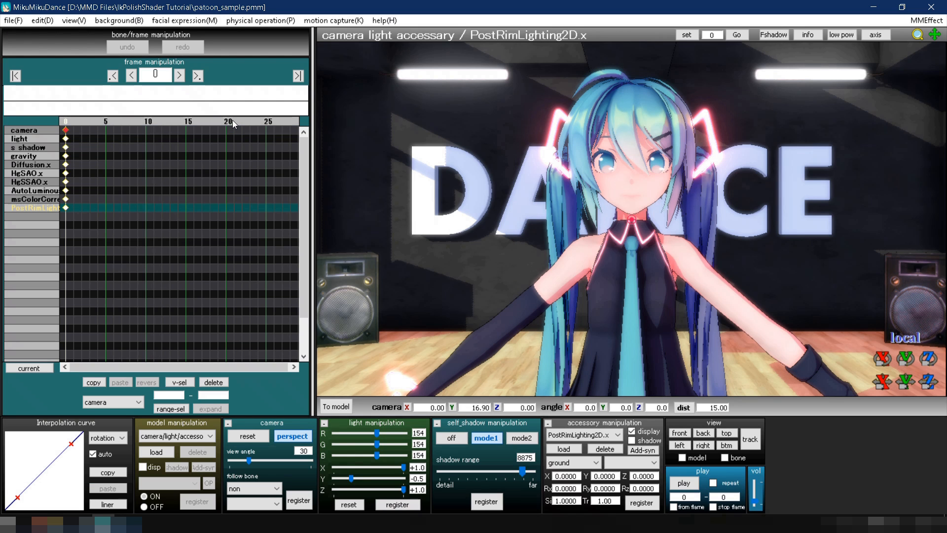
# Open MMEffect's effect mapping and show the PRL_AdditiveRT render target
pyautogui.click(923, 21)
pyautogui.click(905, 34)
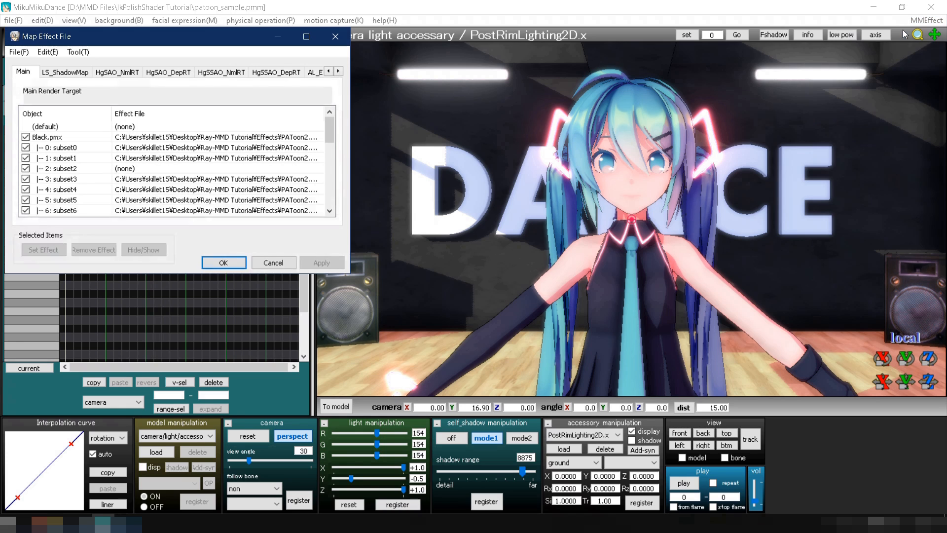
pyautogui.click(339, 73)
pyautogui.click(339, 72)
pyautogui.click(339, 72)
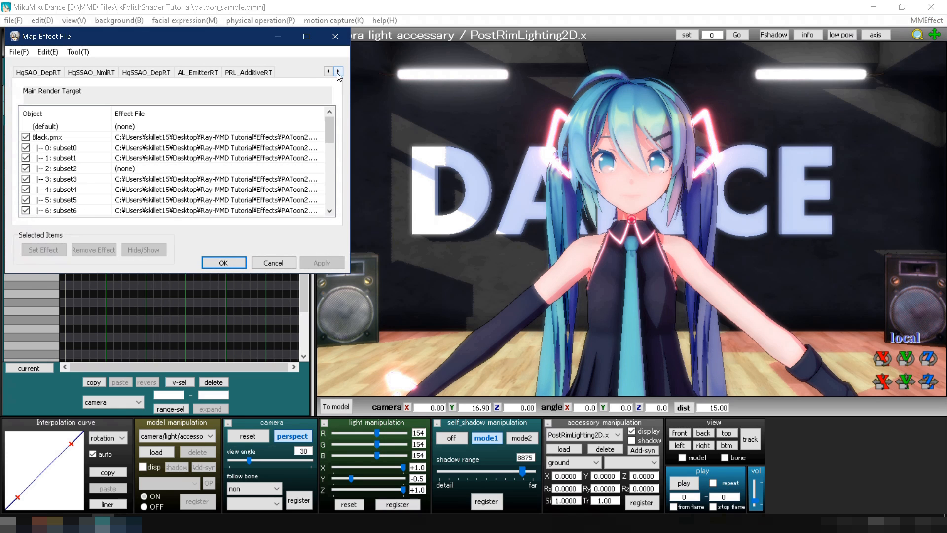
pyautogui.click(267, 73)
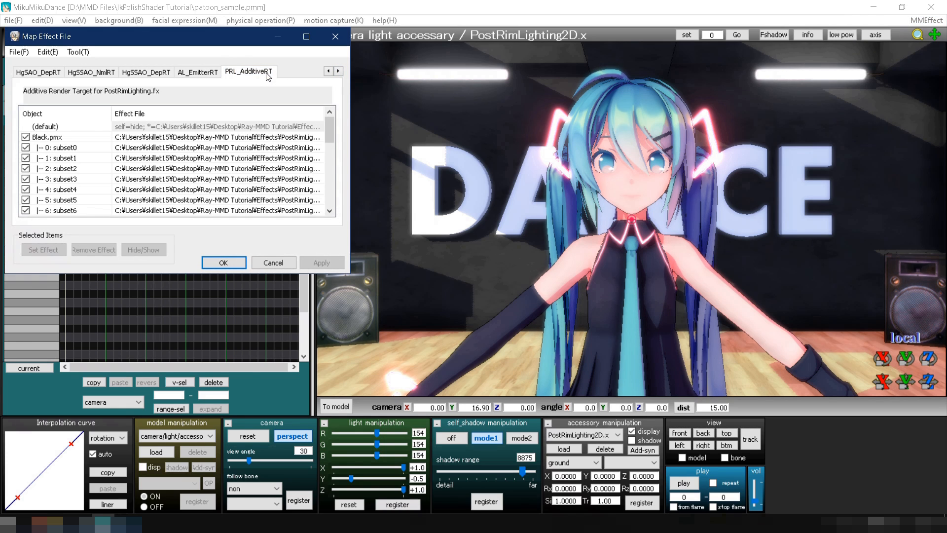
# Disable rim lighting for stage.pmx, the PAToon controller and the msColorCorrection controller, apply it and close the mapping
pyautogui.scroll(-7, 29, 166)
pyautogui.click(26, 158)
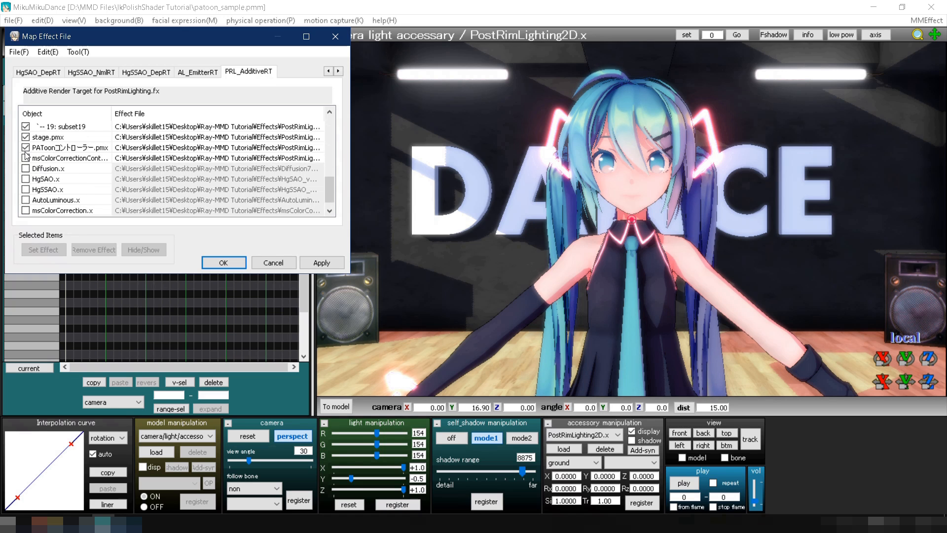
pyautogui.click(25, 148)
pyautogui.click(25, 138)
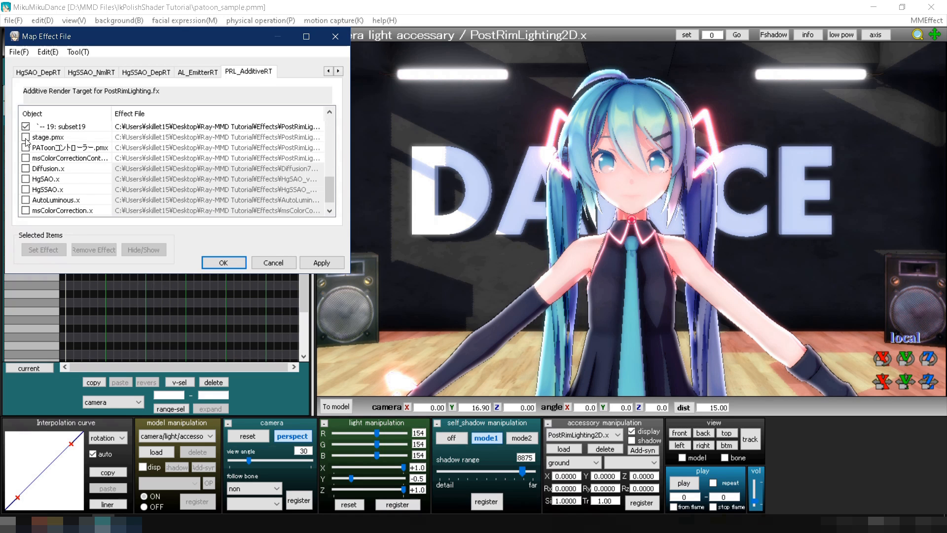
pyautogui.click(321, 263)
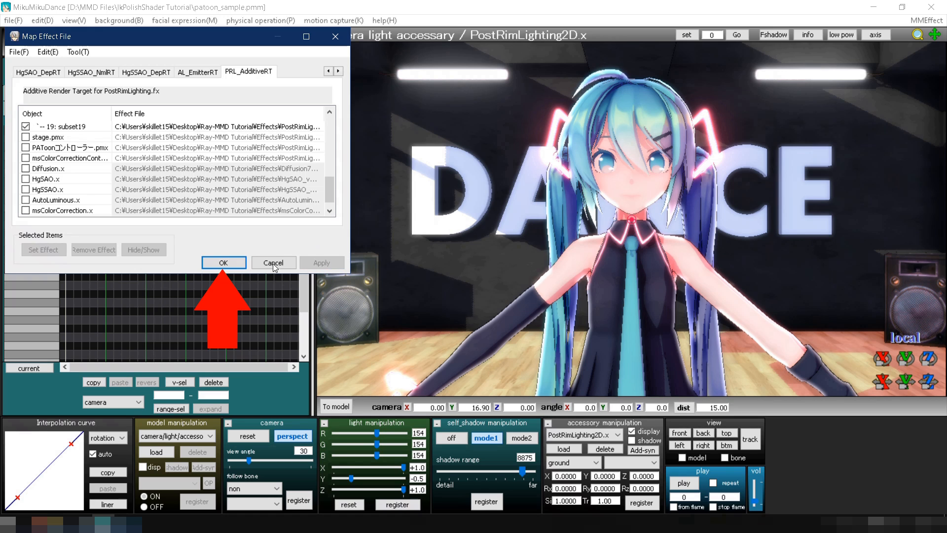
pyautogui.click(238, 266)
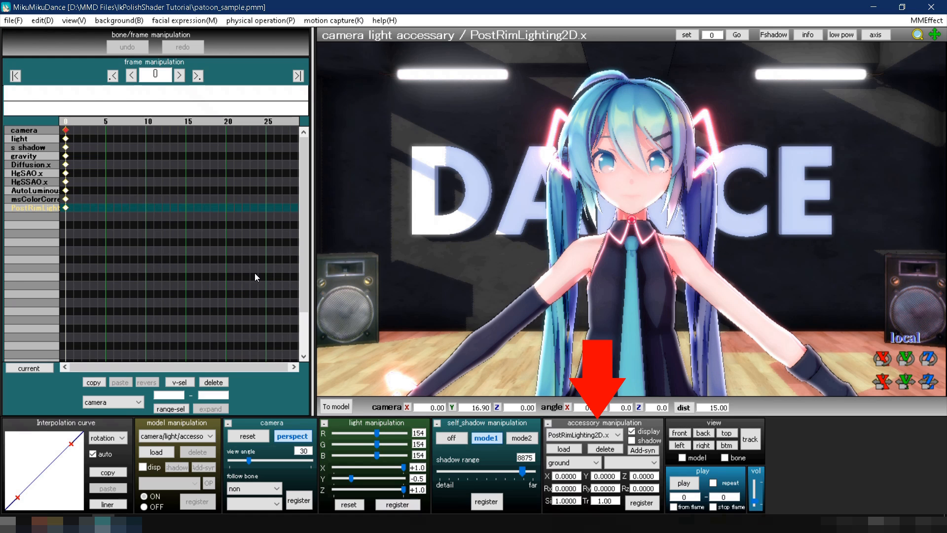
# Set the PostRimLighting2D accessory's X, Y and Z values to 0.5 each and register them
pyautogui.doubleClick(556, 476)
pyautogui.write('0')
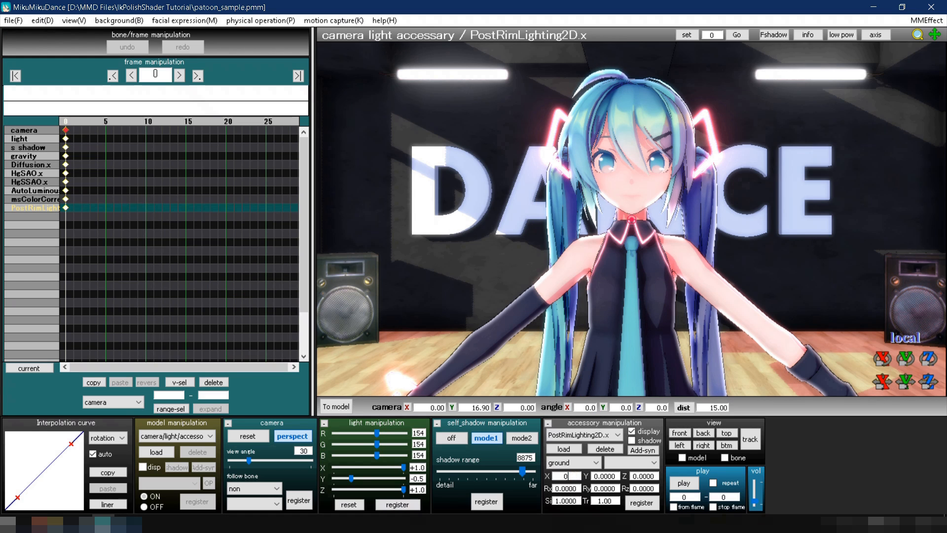
pyautogui.write('.5')
pyautogui.press('Tab')
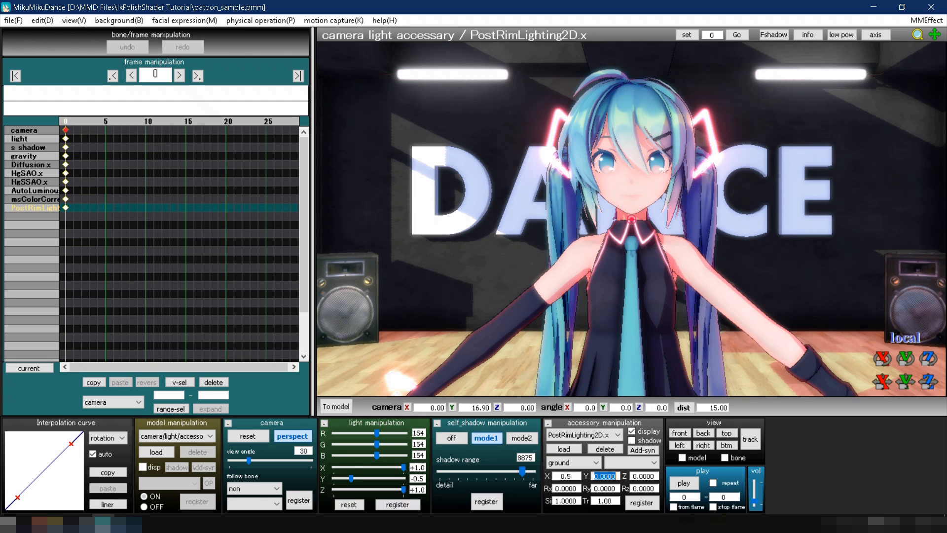
pyautogui.write('0.5')
pyautogui.press('Tab')
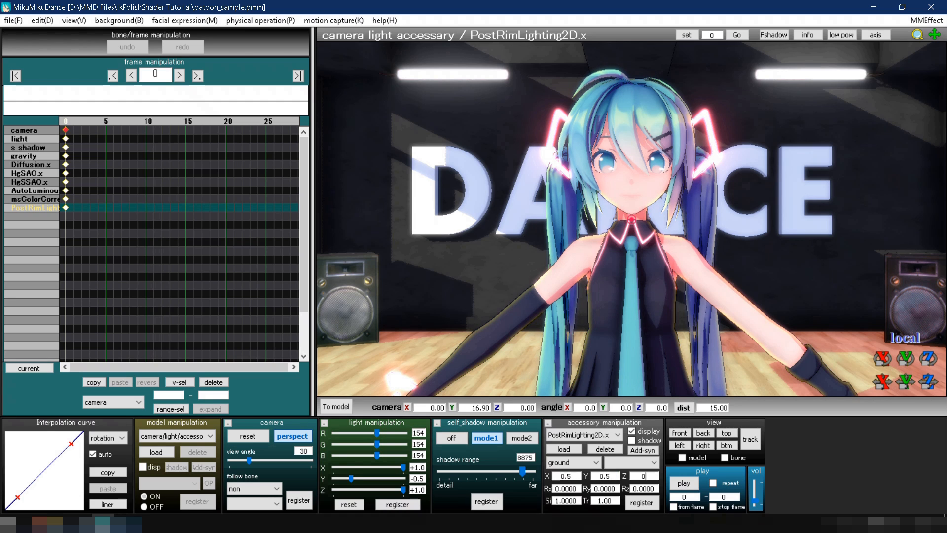
pyautogui.write('0.5')
pyautogui.press('Tab')
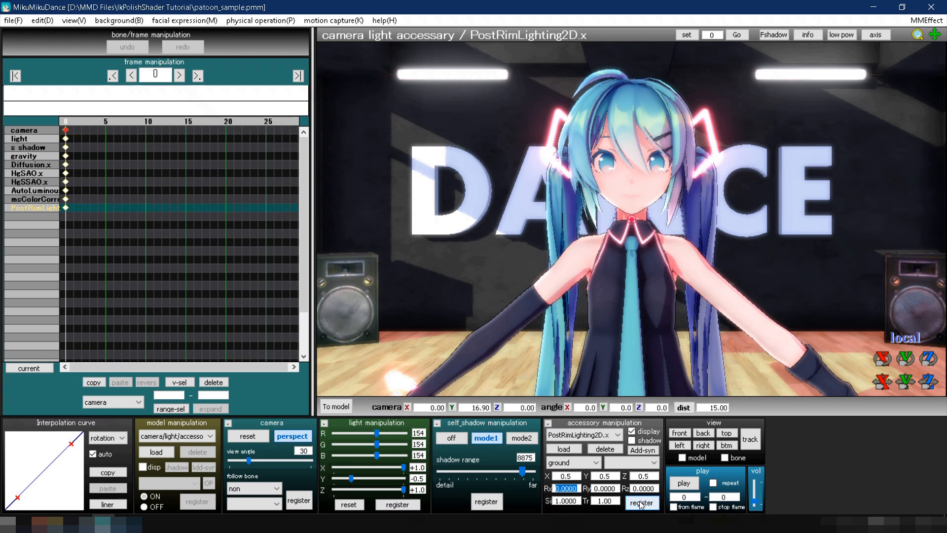
pyautogui.click(641, 503)
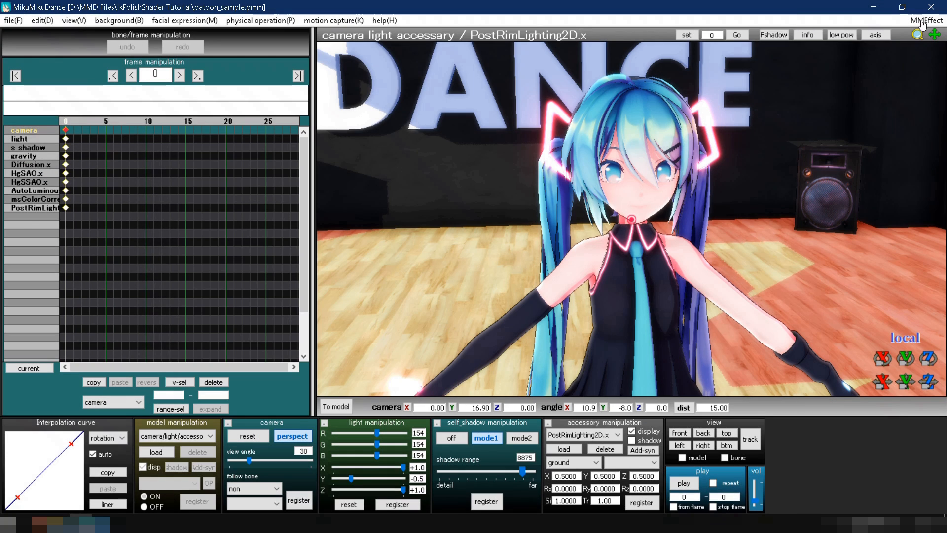
# Open the effect mapping and assign PAToon_モデル_ハンドル from the PAToon folder to Black.pmx in the main render target
pyautogui.click(926, 20)
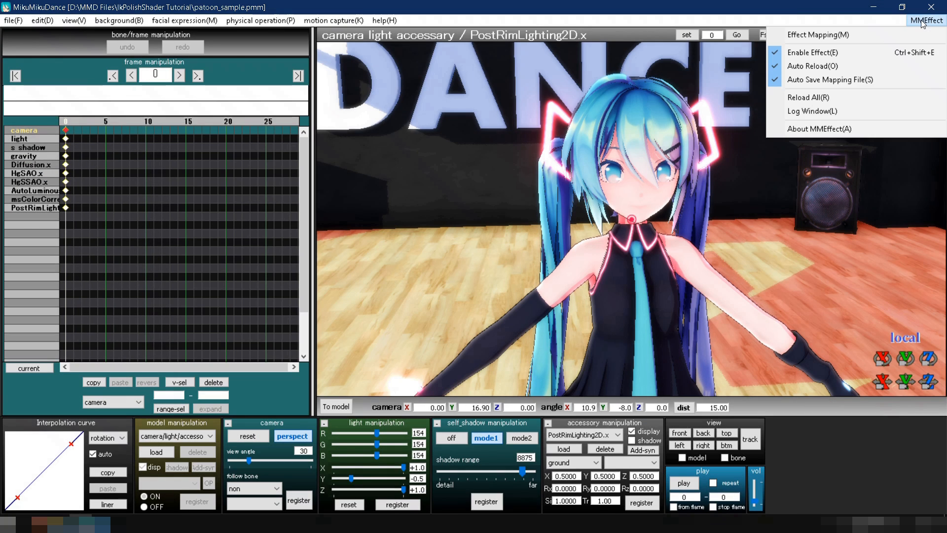
pyautogui.click(919, 35)
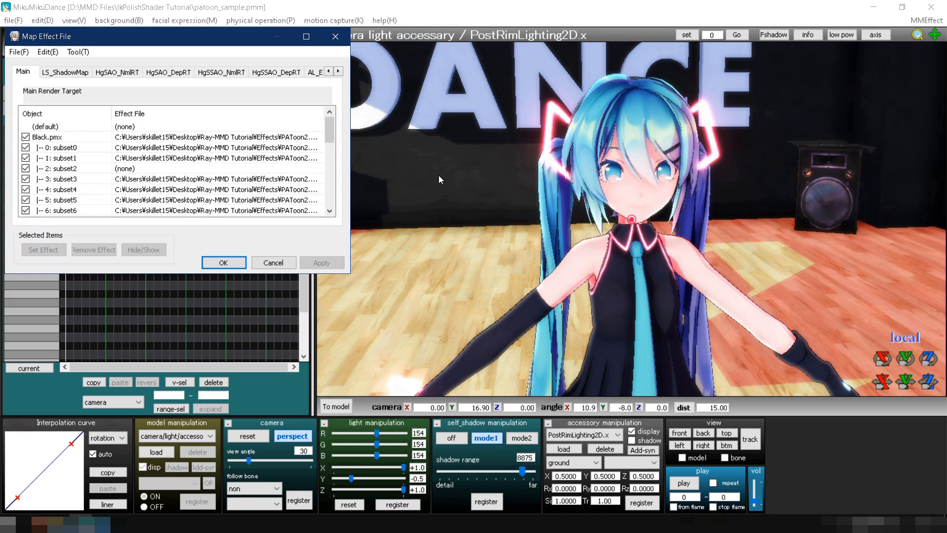
pyautogui.doubleClick(266, 138)
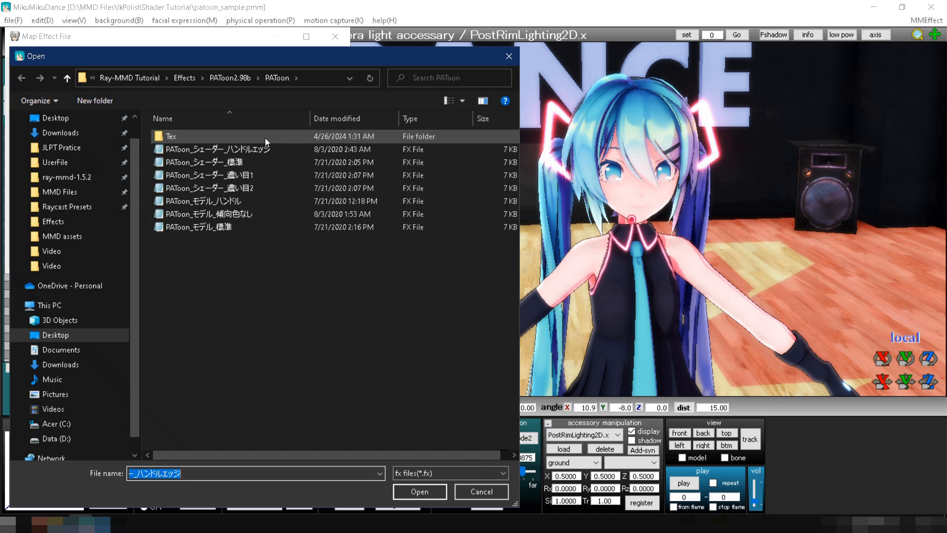
pyautogui.doubleClick(243, 200)
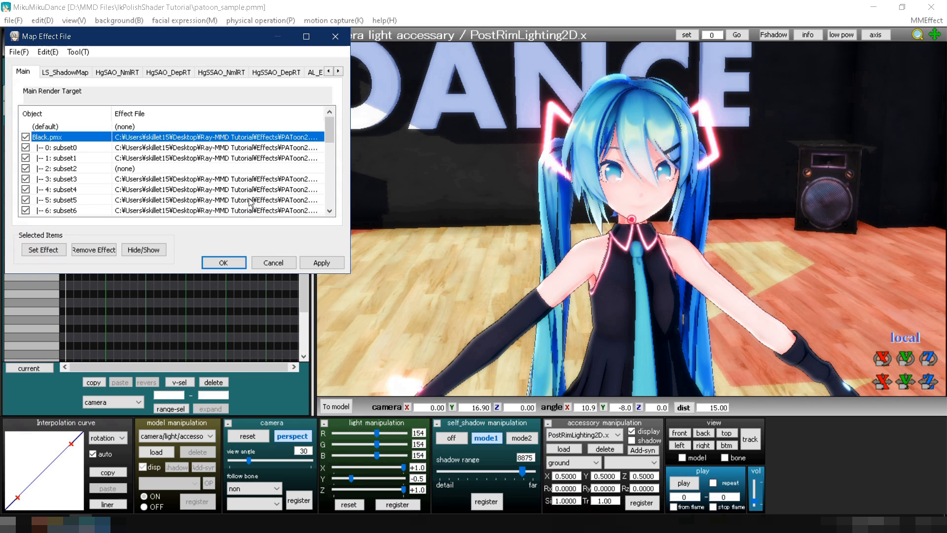
# Assign a shader from PAToon2.98b's PAToonKey folder to stage.pmx in the main render target
pyautogui.scroll(-8, 243, 188)
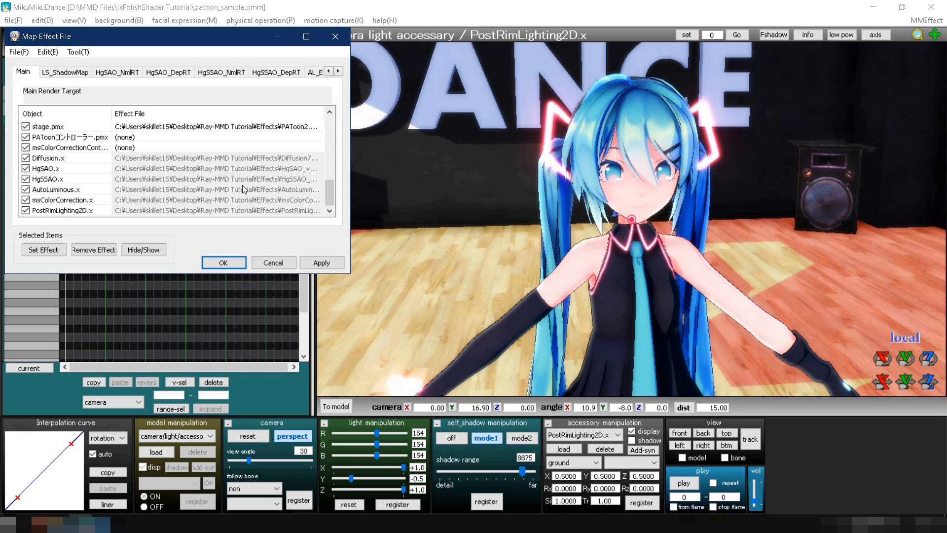
pyautogui.doubleClick(234, 128)
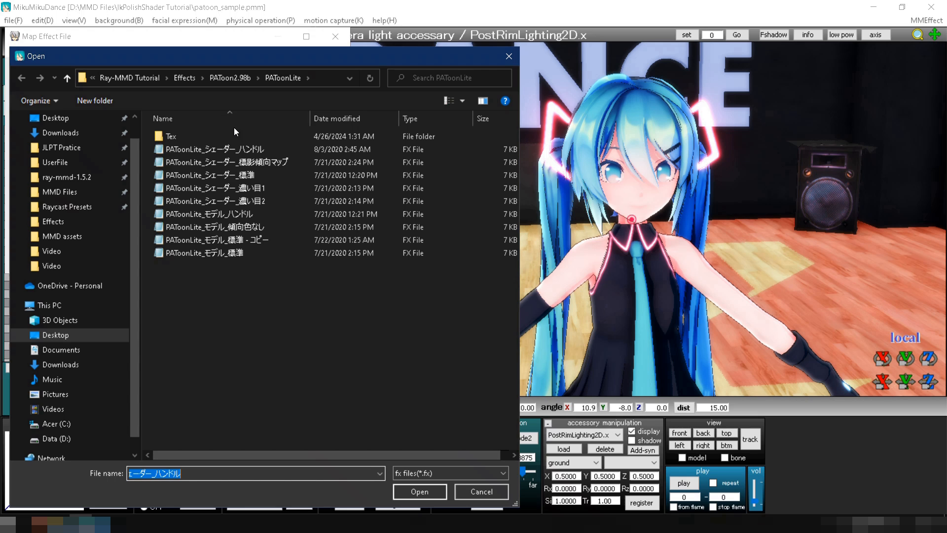
pyautogui.click(234, 79)
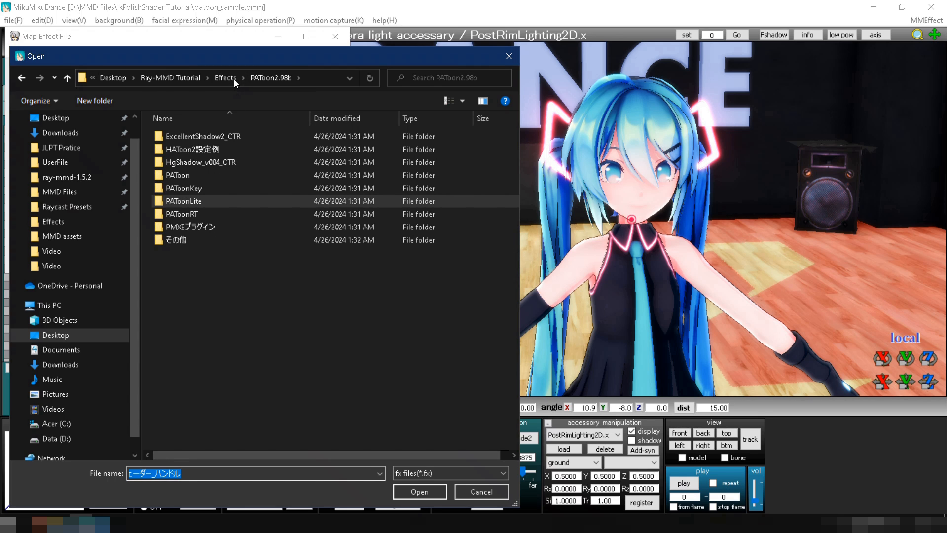
pyautogui.doubleClick(223, 190)
pyautogui.doubleClick(230, 213)
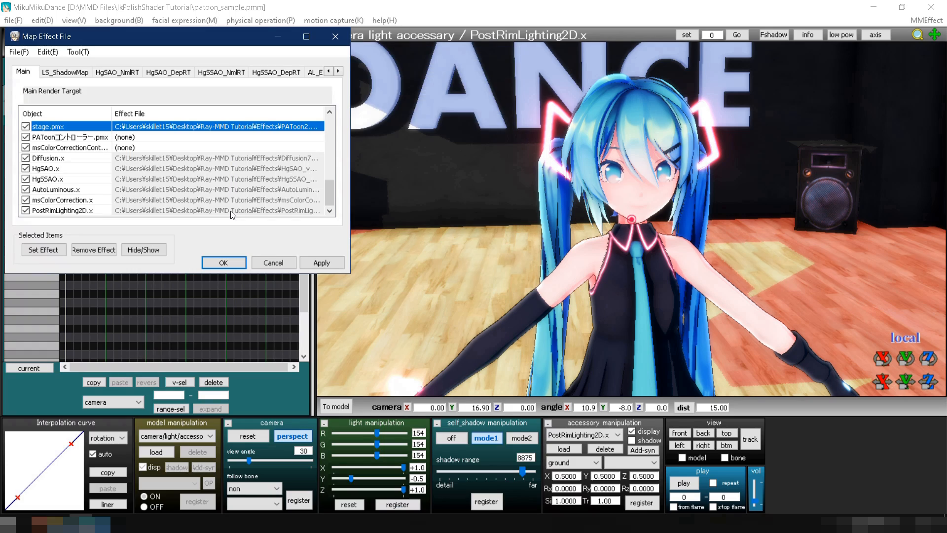